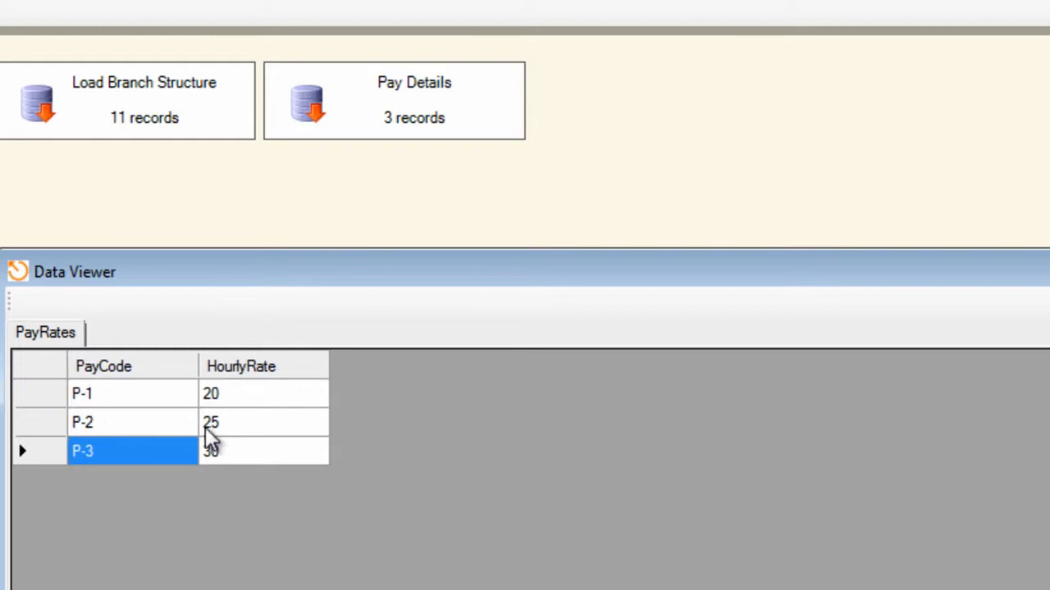
Check the hourly rates in the Pay Details data and close the data viewer.
left_click(221, 400)
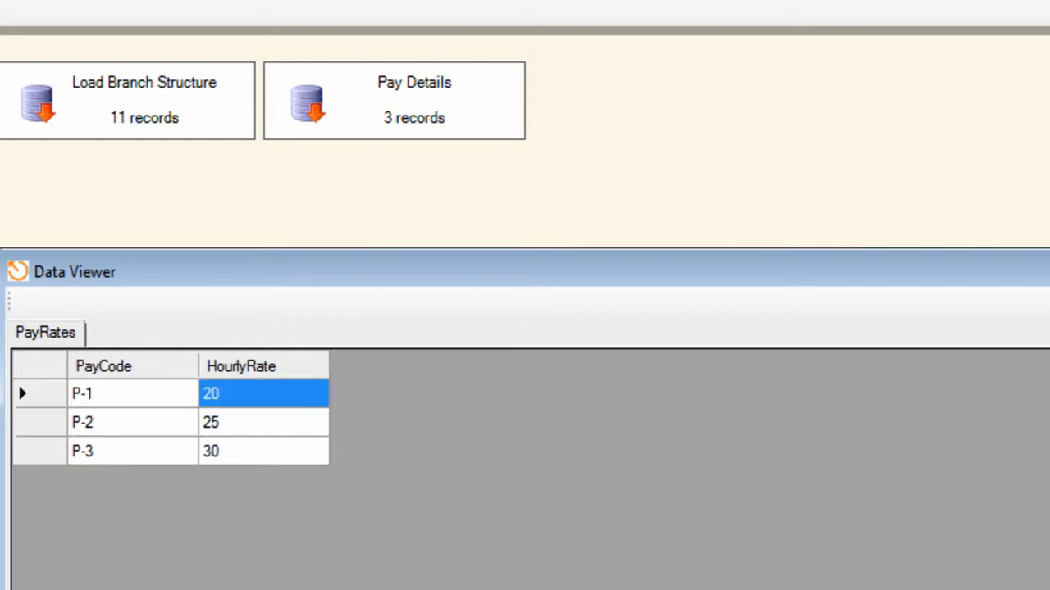
left_click(1044, 263)
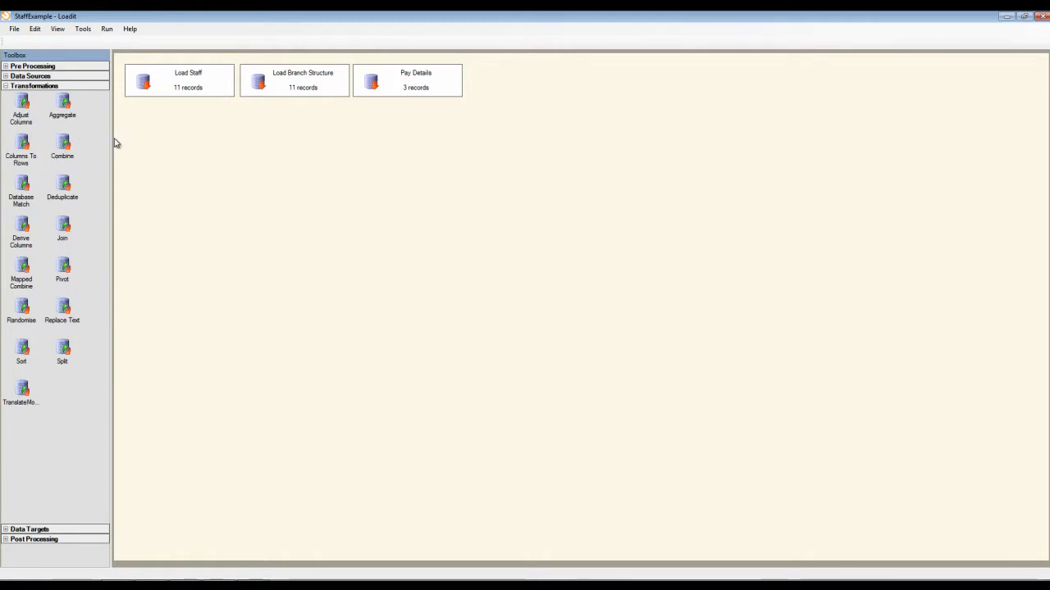
Add a Join transformation below the data sources with Load Staff, Load Branch Structure and Pay Details as its inputs.
left_click_drag(67, 229, 244, 134)
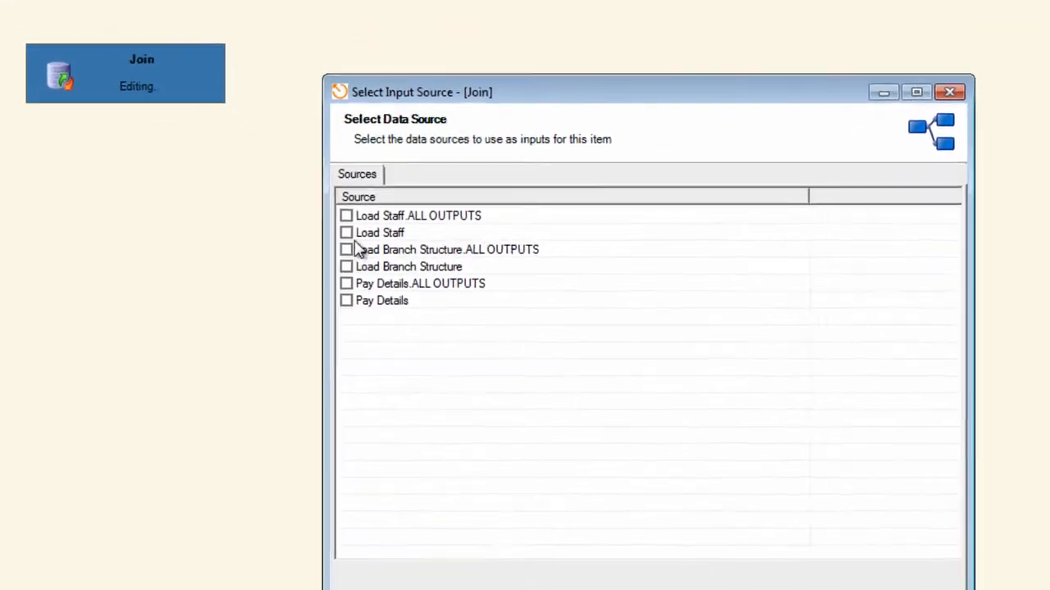
left_click(344, 273)
left_click(344, 309)
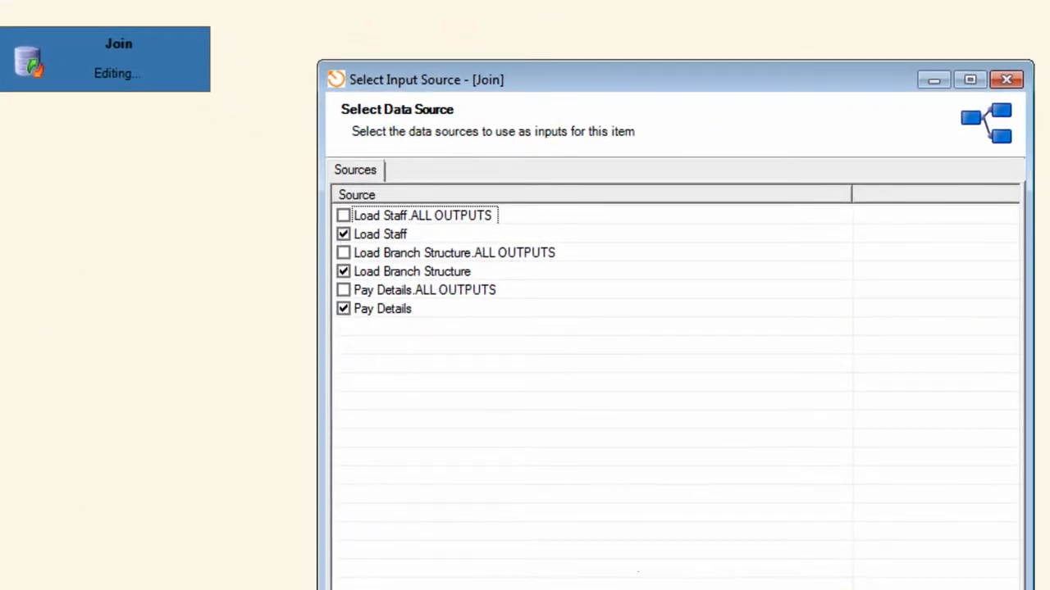
left_click(901, 589)
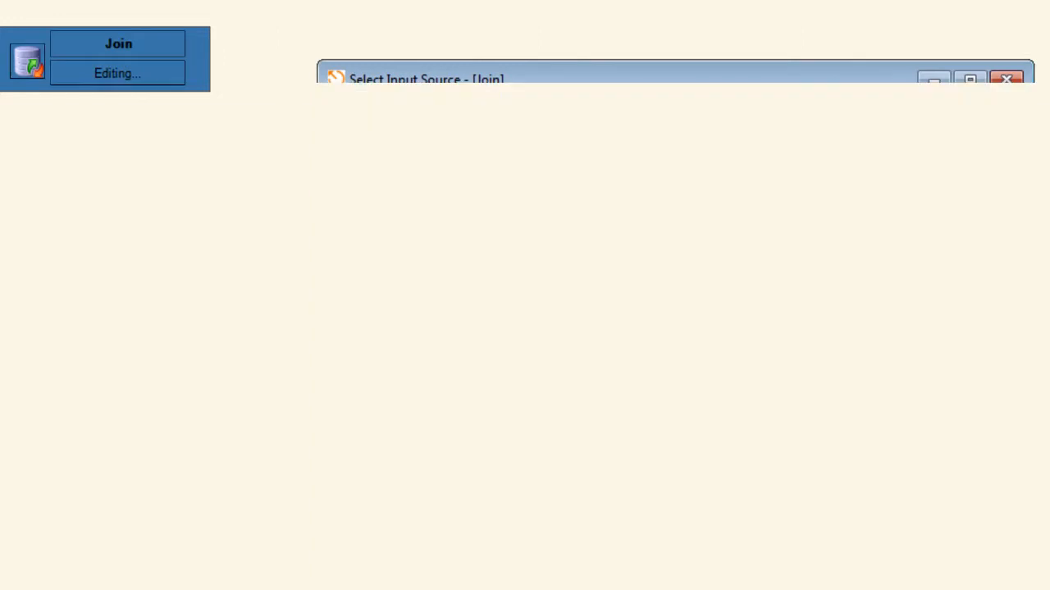
Start a join definition between the Load Staff module's Staff input and the Load Branch Structure module's Branch Structure input.
left_click_drag(344, 34, 402, 32)
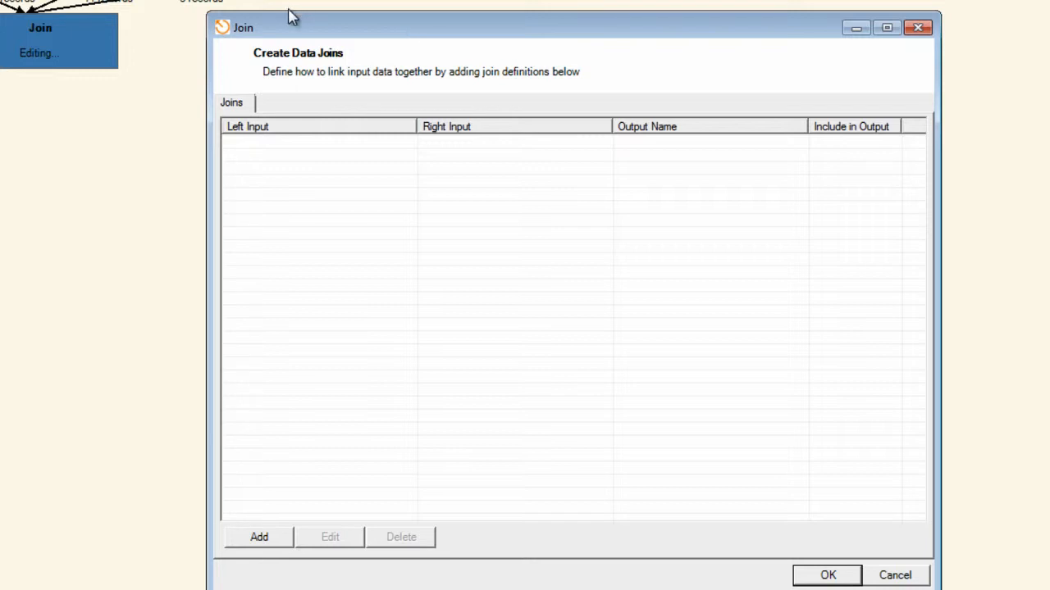
left_click_drag(277, 39, 299, 38)
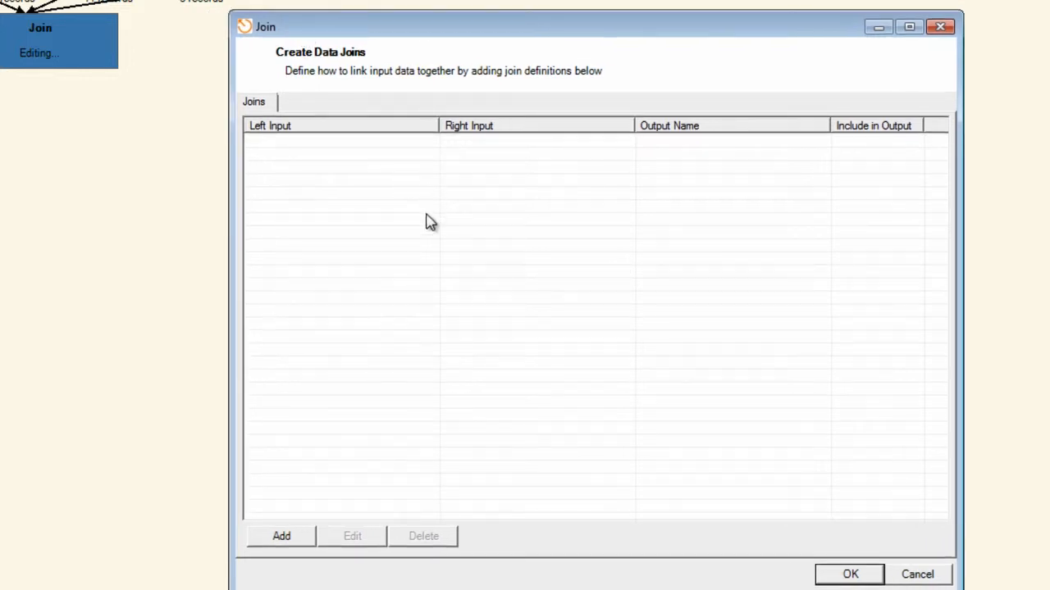
left_click(289, 536)
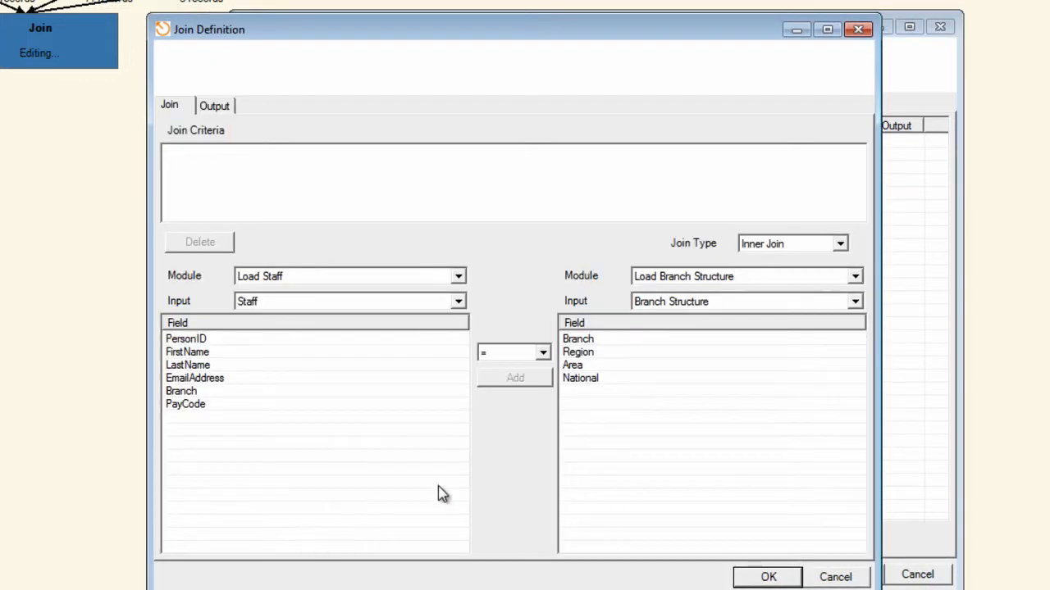
left_click_drag(355, 38, 440, 27)
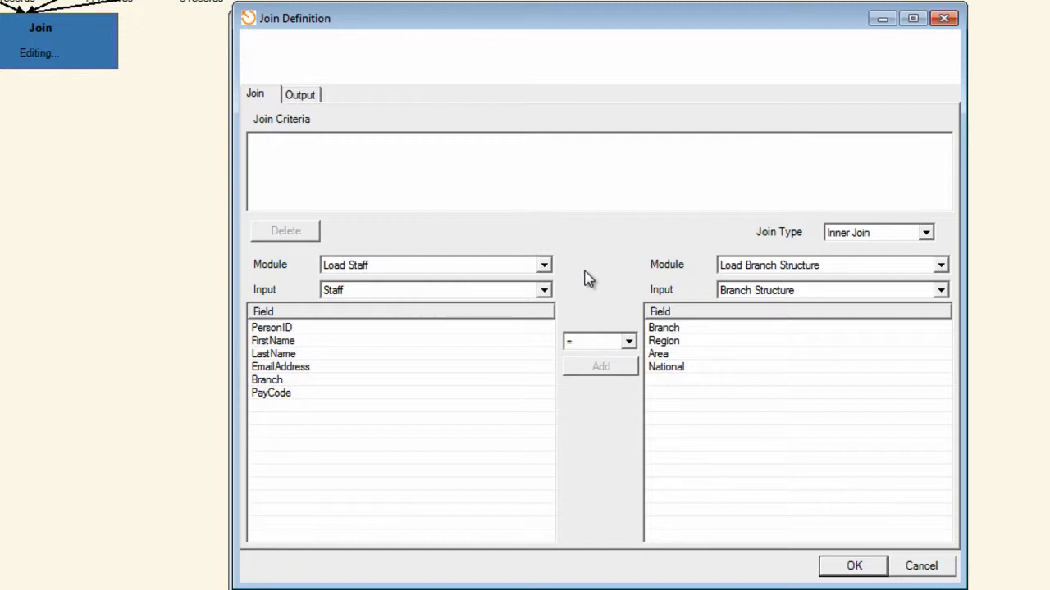
left_click(544, 267)
left_click(544, 290)
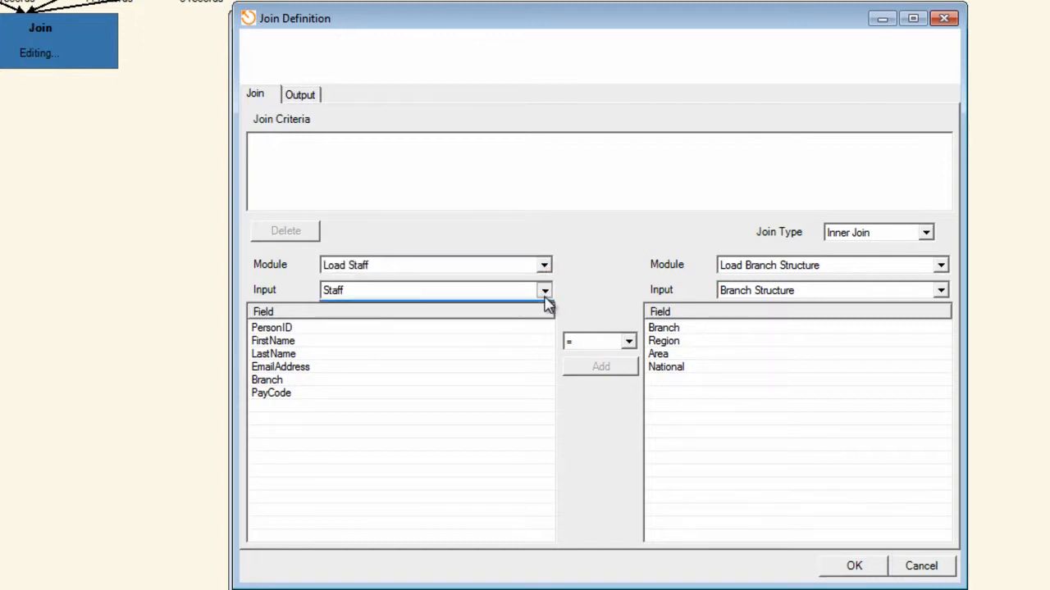
left_click(548, 303)
left_click(942, 267)
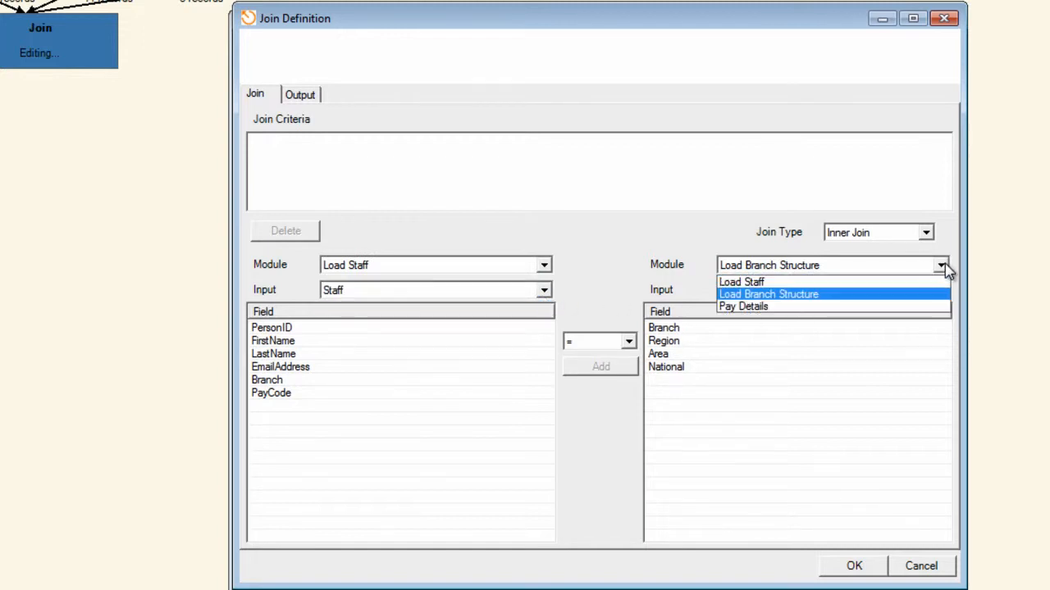
left_click(943, 265)
left_click(942, 290)
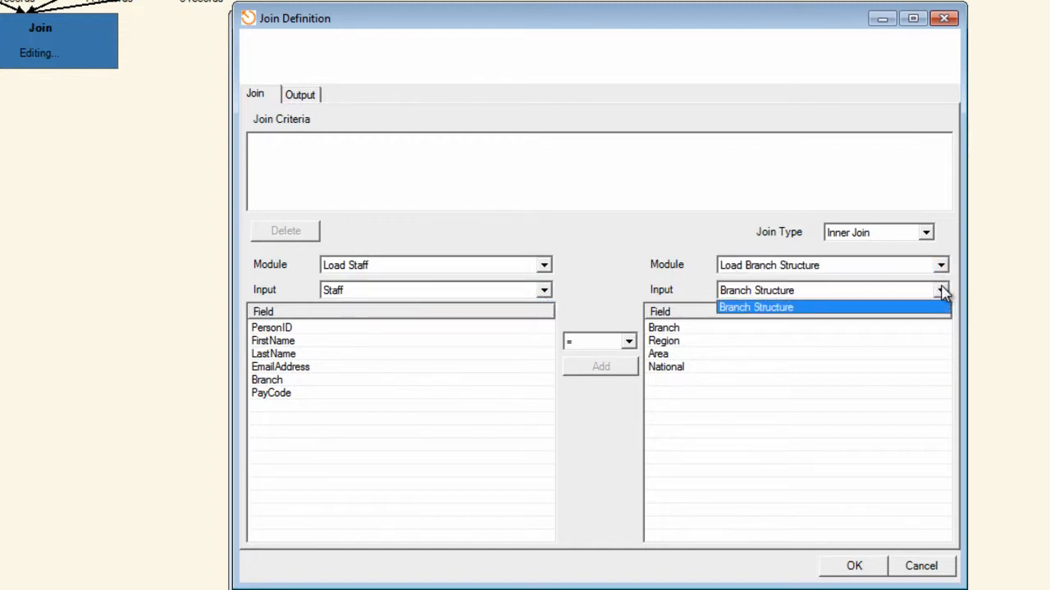
left_click(942, 305)
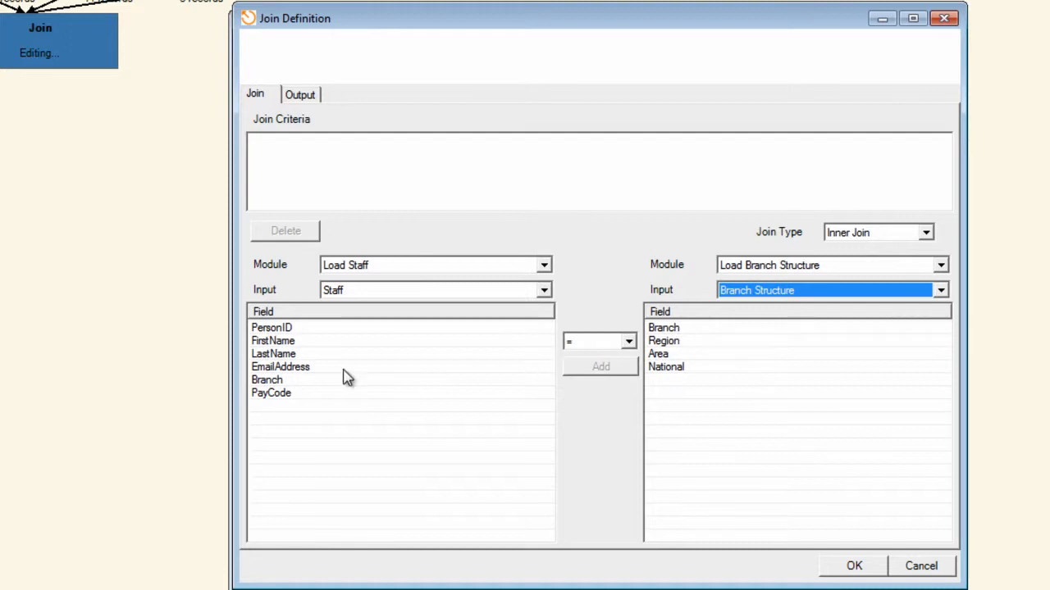
Add a join criterion that equates the Staff input's Branch field with the Branch Structure input's Branch field.
left_click(269, 381)
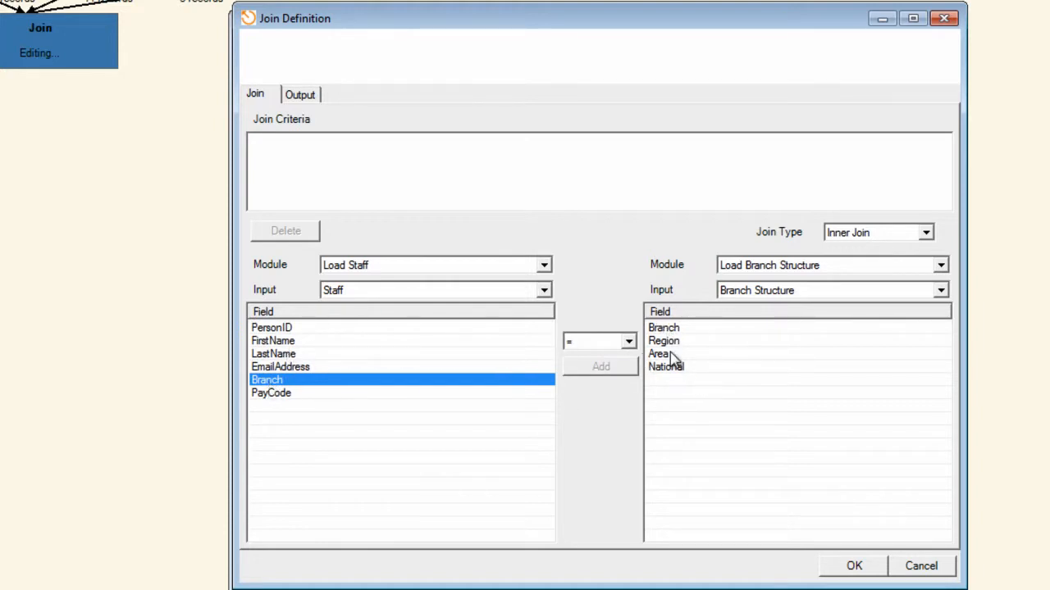
left_click(671, 332)
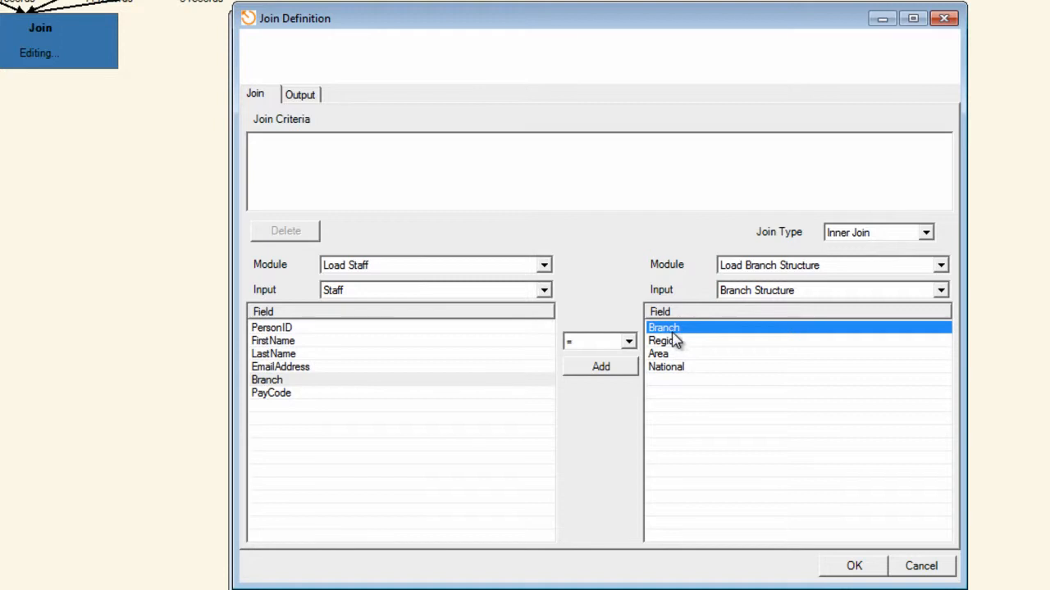
left_click(601, 368)
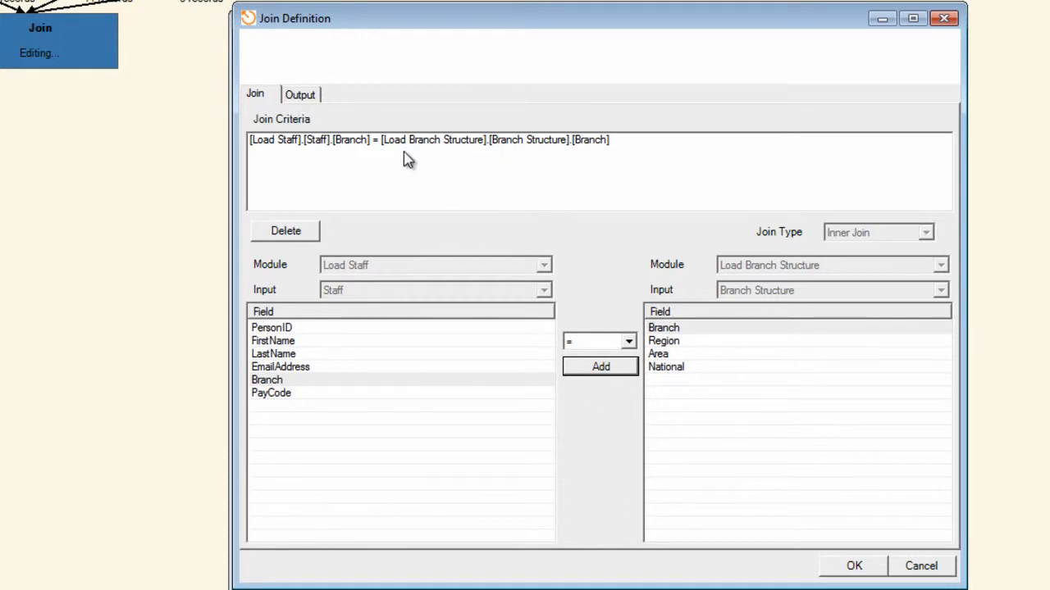
Include the Staff fields PersonID, FirstName, LastName, EmailAddress, Branch and PayCode in the join output.
left_click(304, 98)
left_click(307, 244)
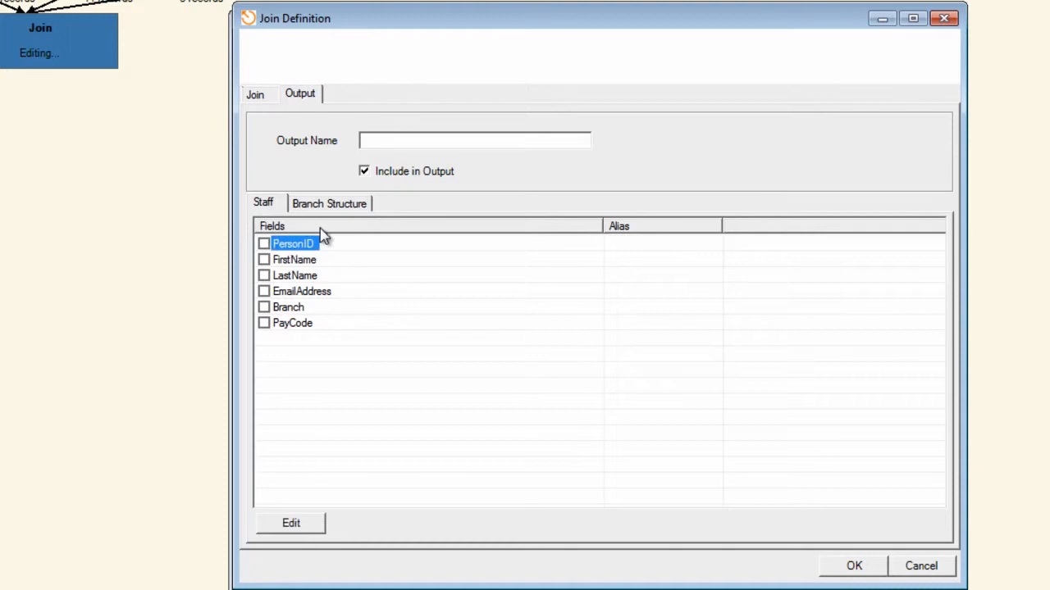
key("space")
key("Down")
key("space")
key("Down")
key("space")
key("Down")
key("space")
key("Down")
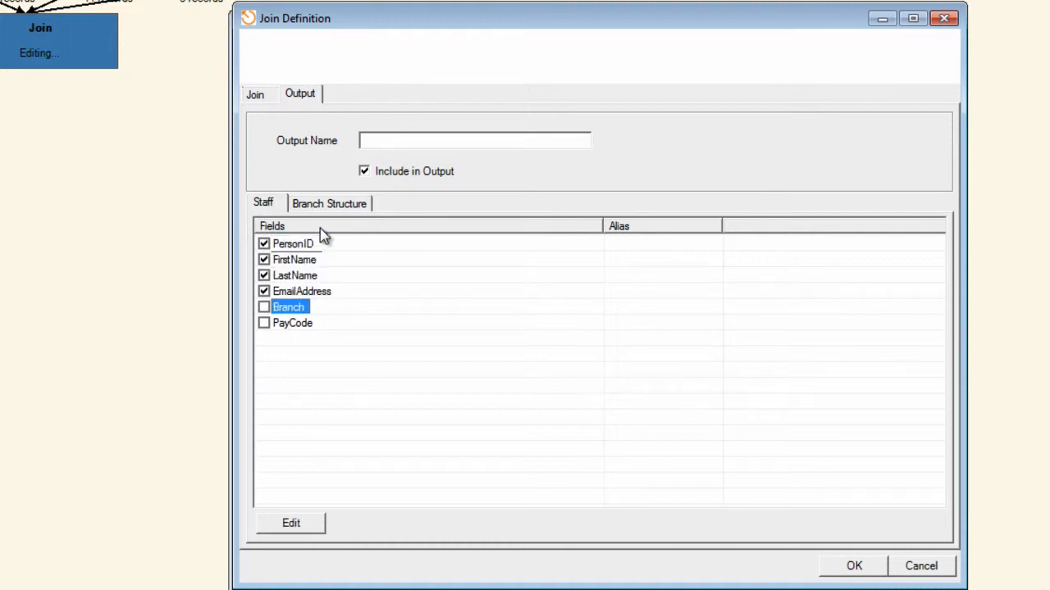
key("space")
key("Down")
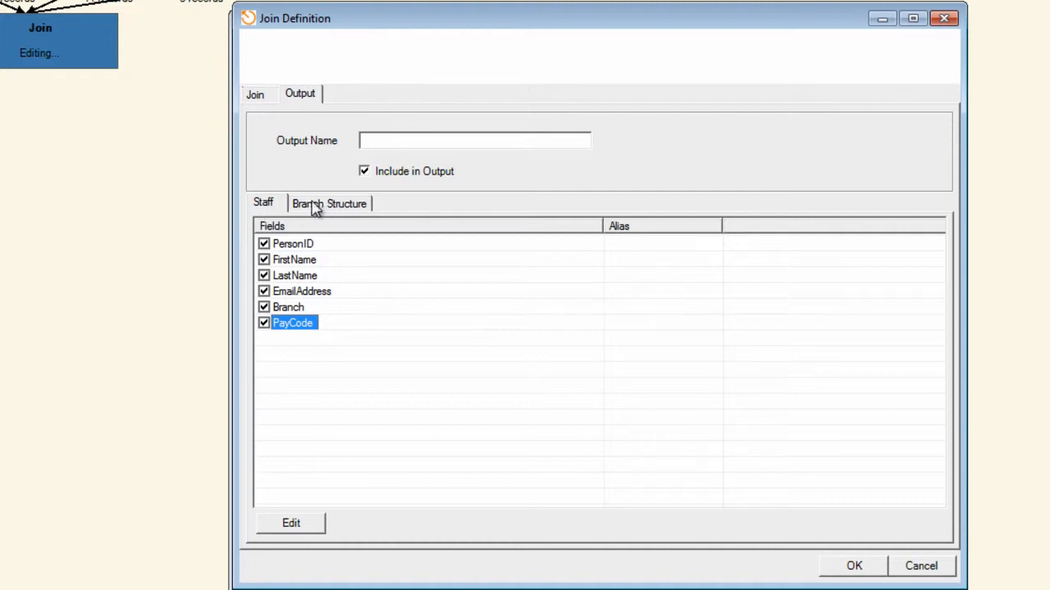
Include the Branch Structure fields Region, Area and National in the join output, leaving out its Branch field.
left_click(322, 205)
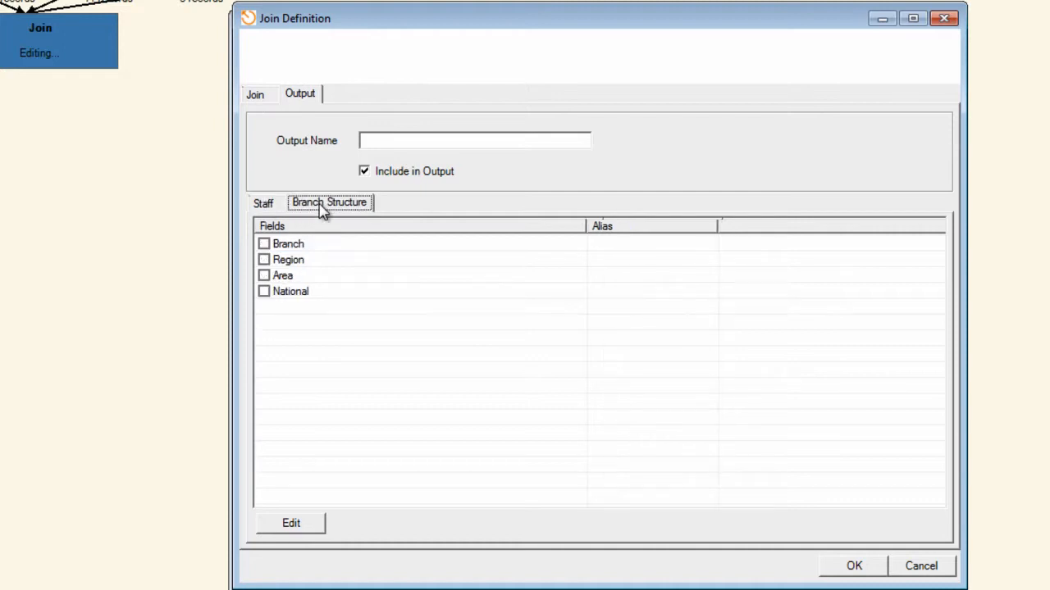
left_click(289, 261)
key("space")
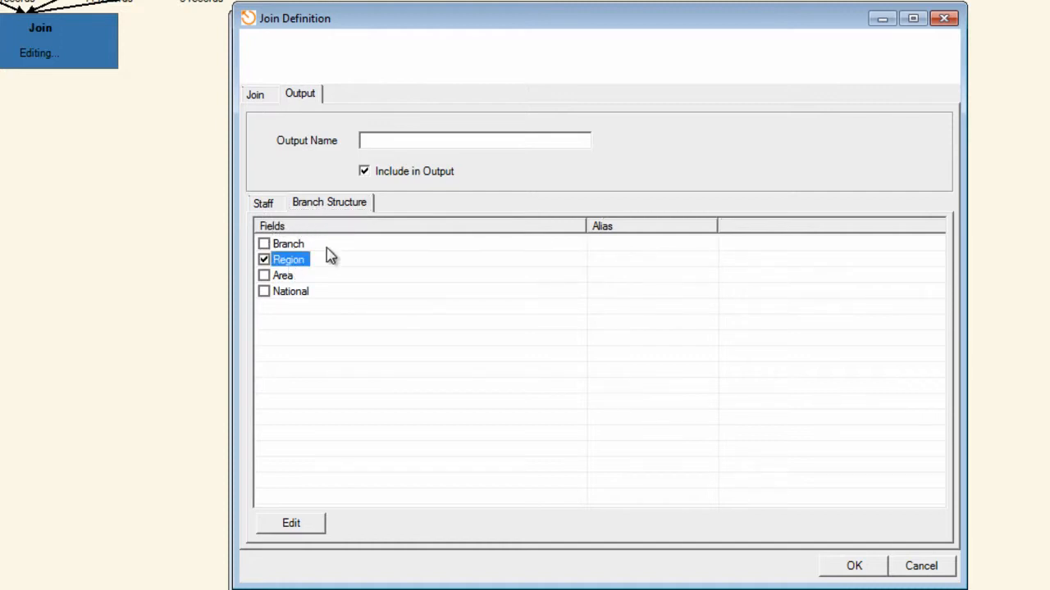
key("Down")
key("space")
key("Down")
key("space")
double_click(307, 243)
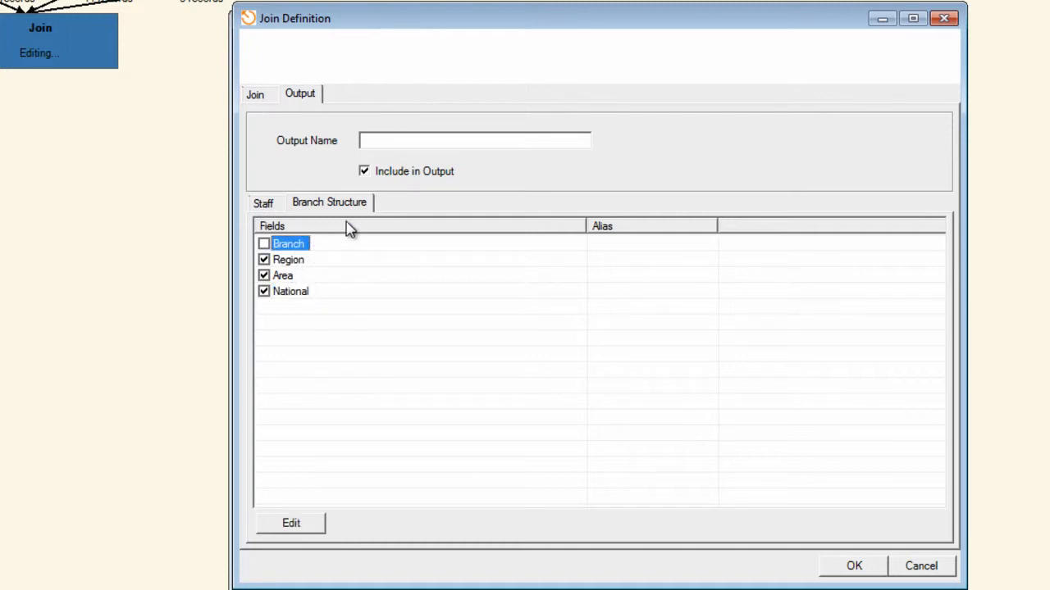
left_click(282, 200)
left_click(295, 307)
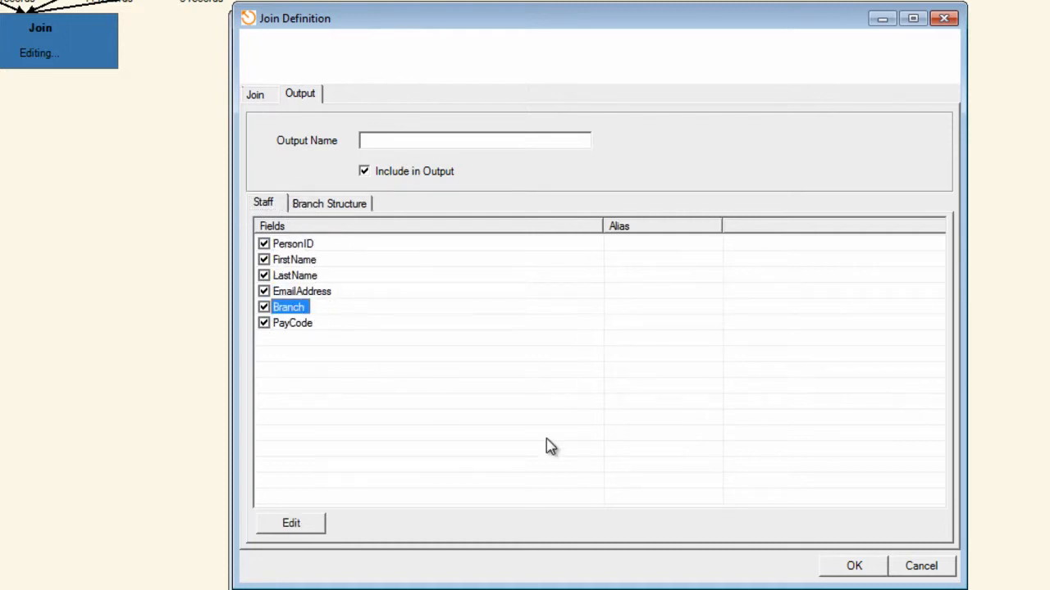
Save the join with the output name A and reposition the Join module beneath Load Branch Structure.
left_click(391, 140)
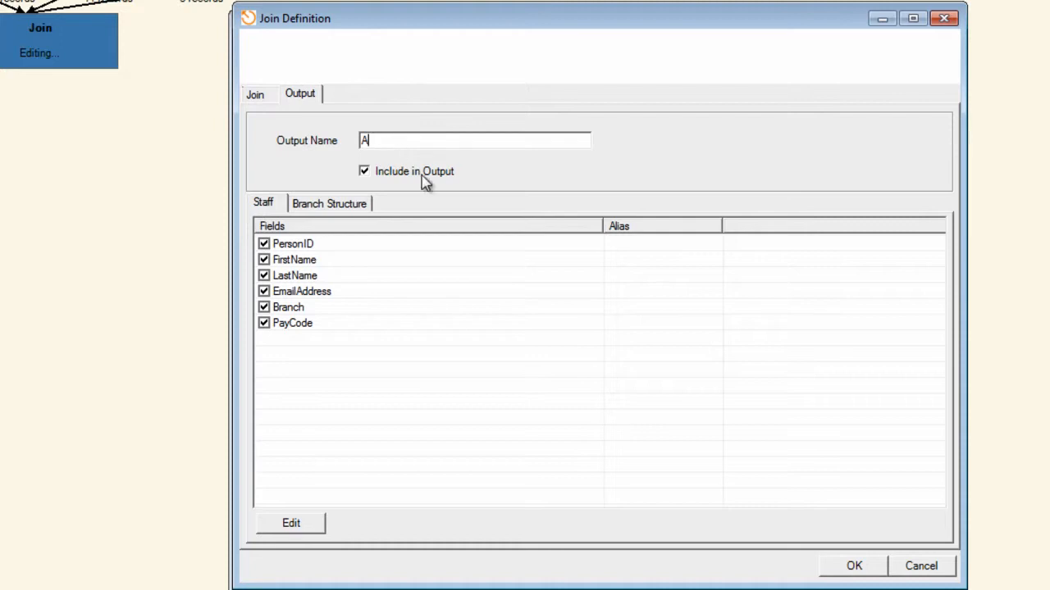
left_click(851, 569)
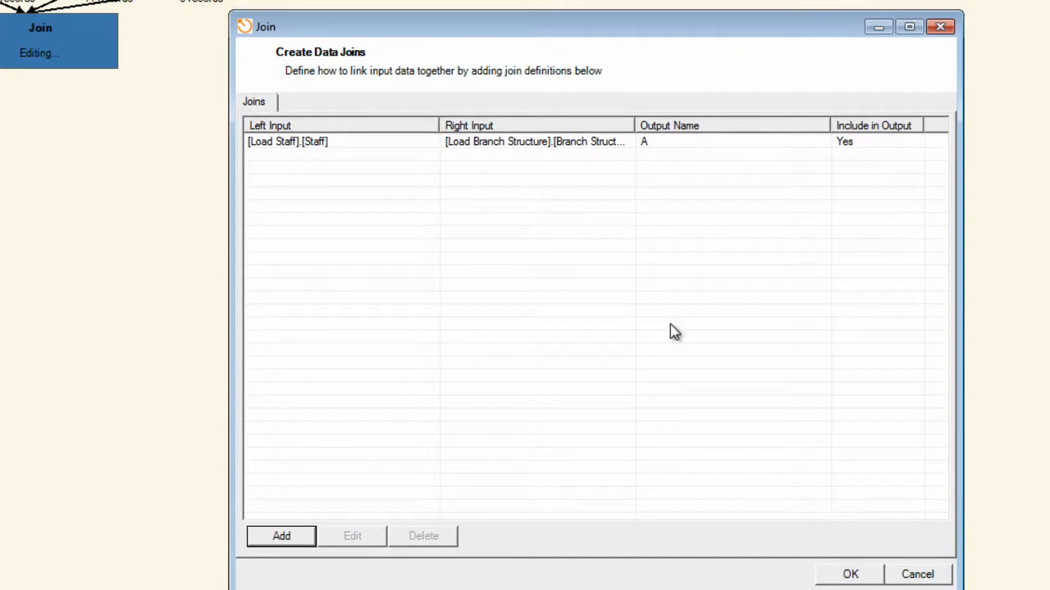
left_click(369, 146)
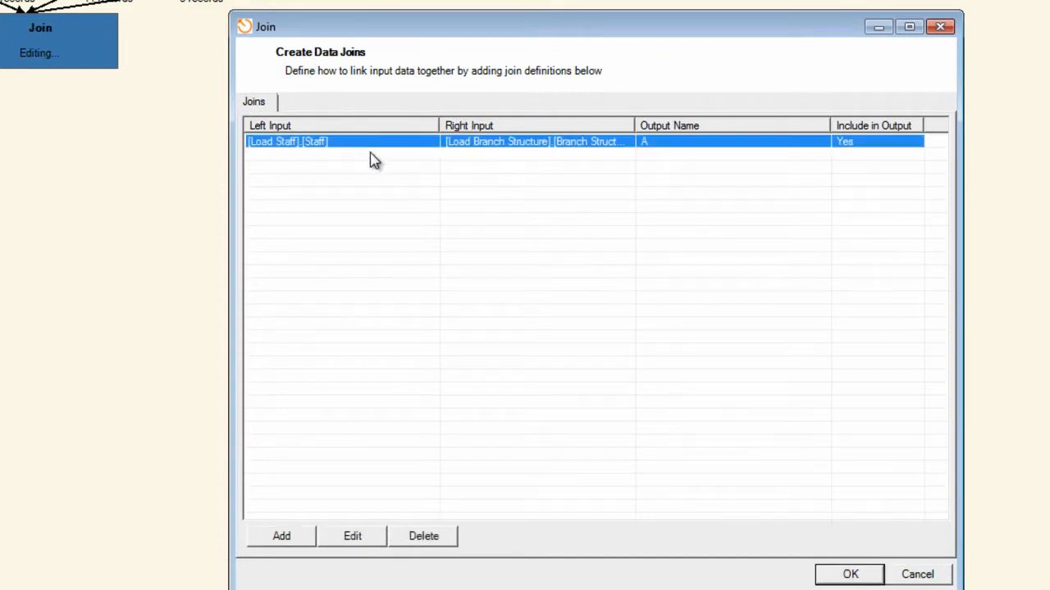
left_click(851, 576)
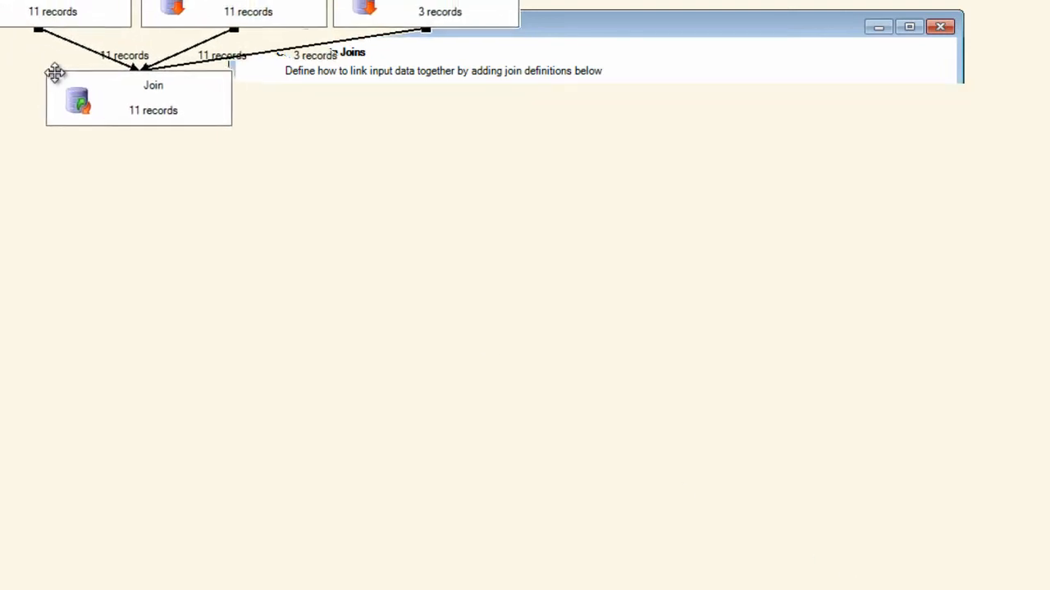
left_click_drag(68, 89, 155, 101)
View the Join module's output data, examine the staff, pay code, region, area and national columns, and close the viewer.
right_click(244, 136)
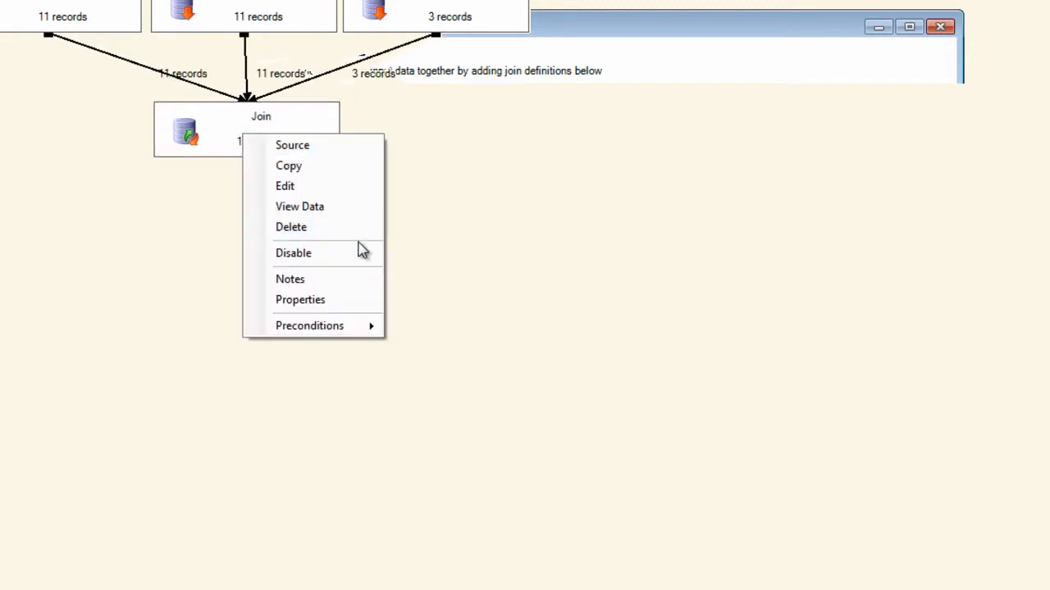
left_click(332, 214)
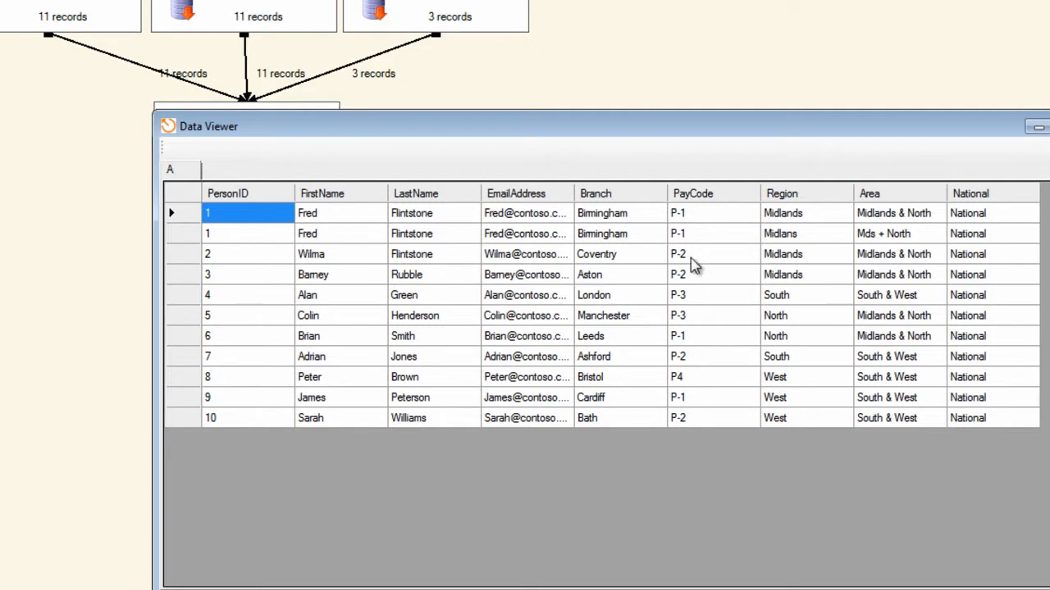
left_click(609, 204)
left_click(568, 217)
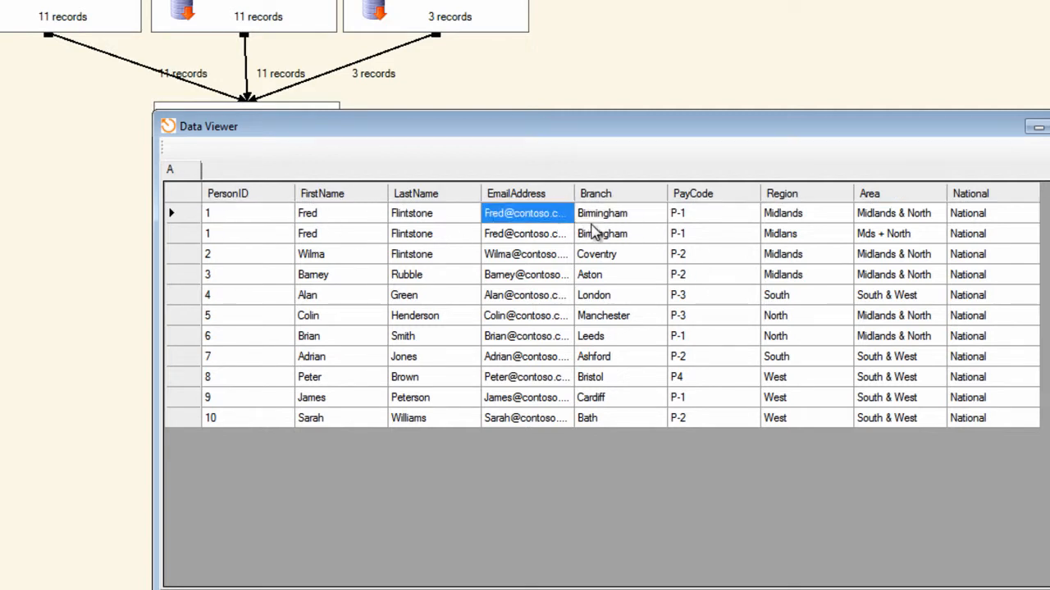
left_click(720, 238)
left_click(705, 217)
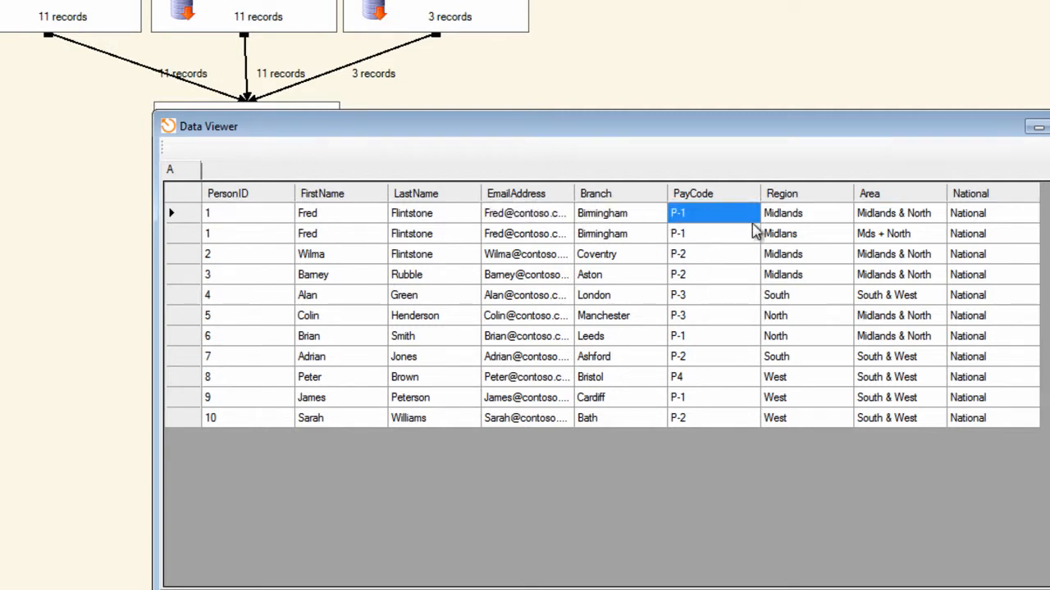
left_click(797, 209)
left_click(891, 216)
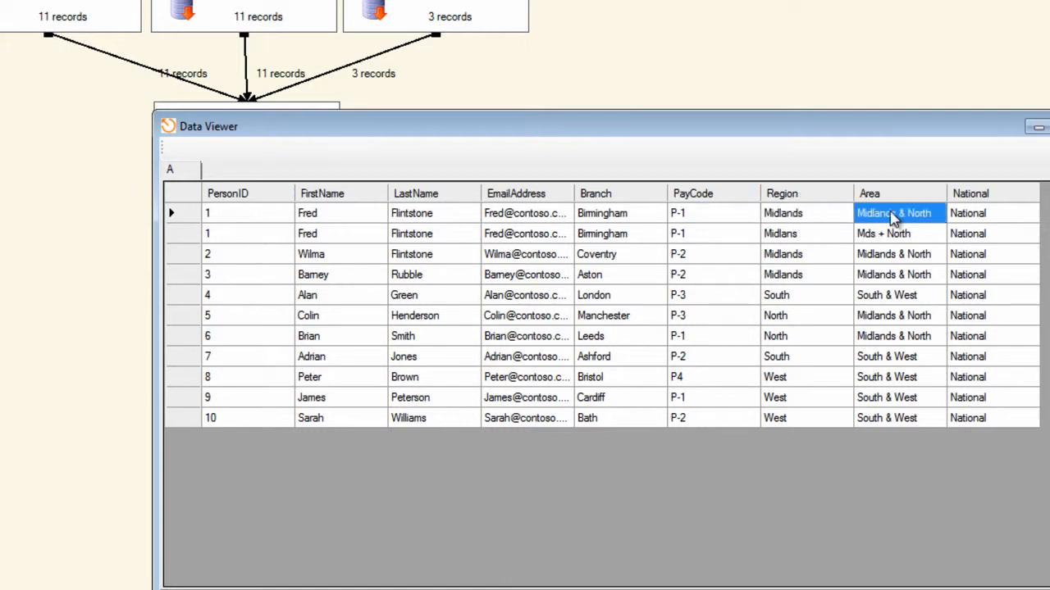
left_click(977, 216)
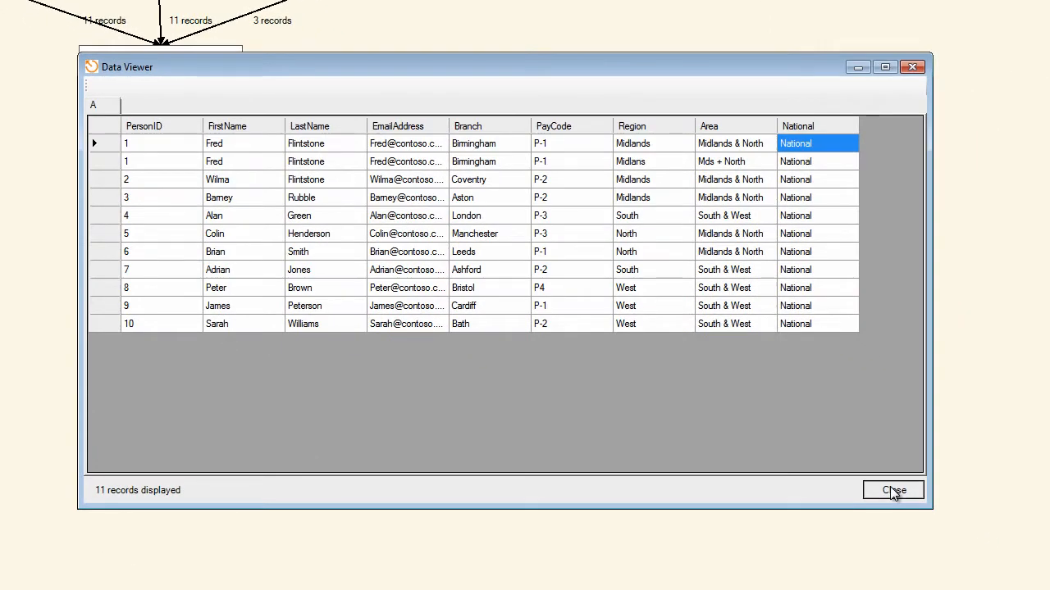
left_click(893, 492)
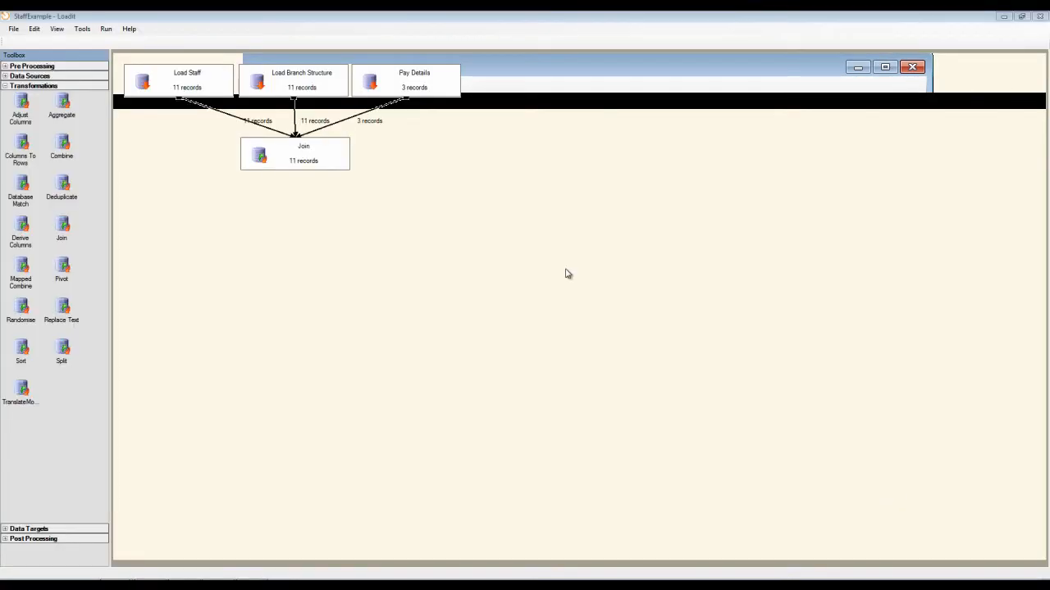
Edit the Join module and add a second join definition between Load Staff's Staff input and Pay Details' PayRates input.
right_click(318, 150)
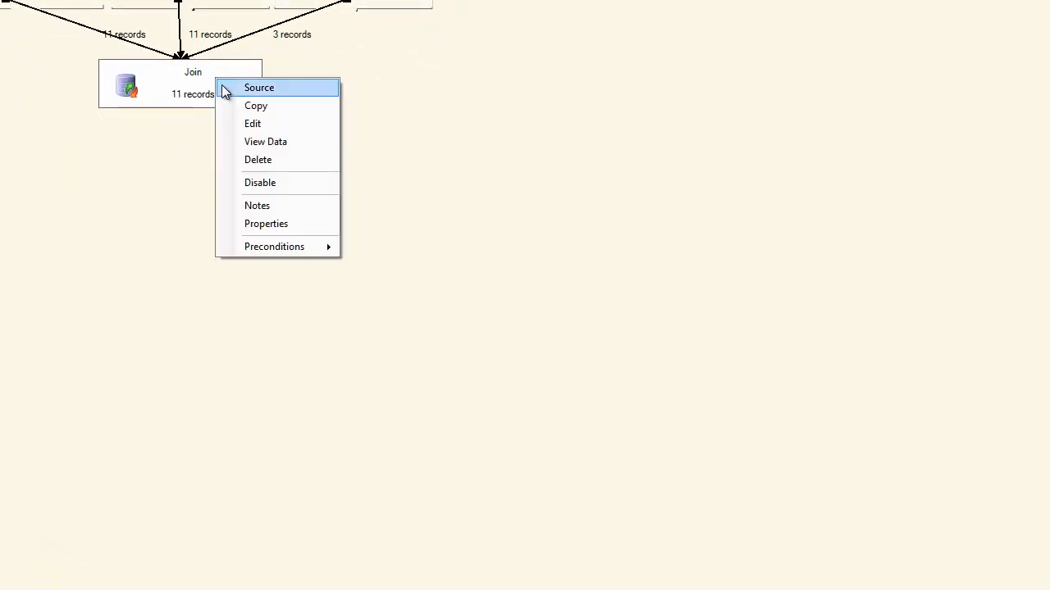
left_click(255, 124)
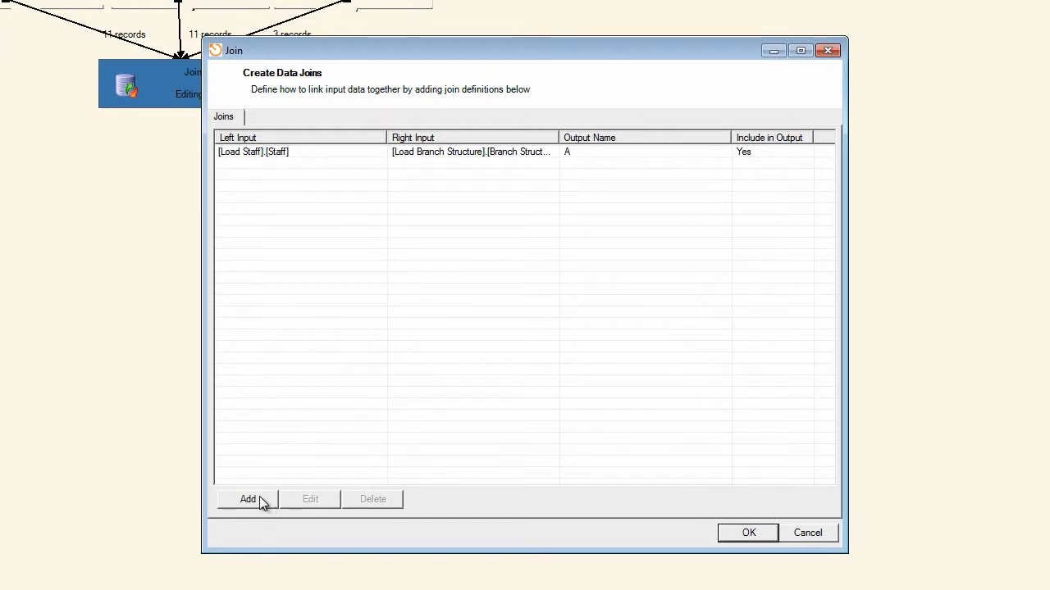
left_click(249, 500)
left_click(222, 123)
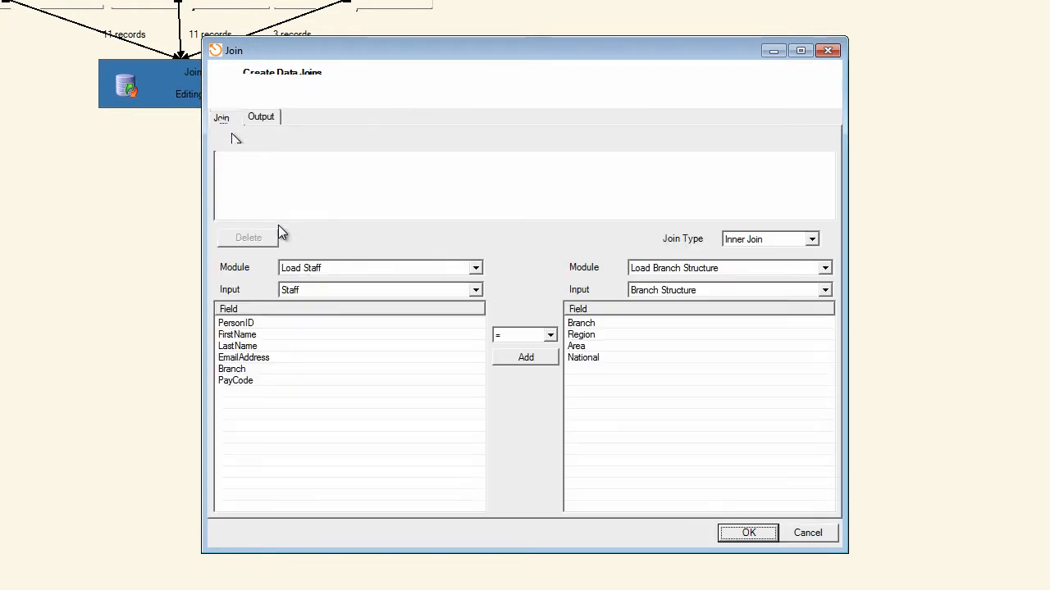
left_click(475, 268)
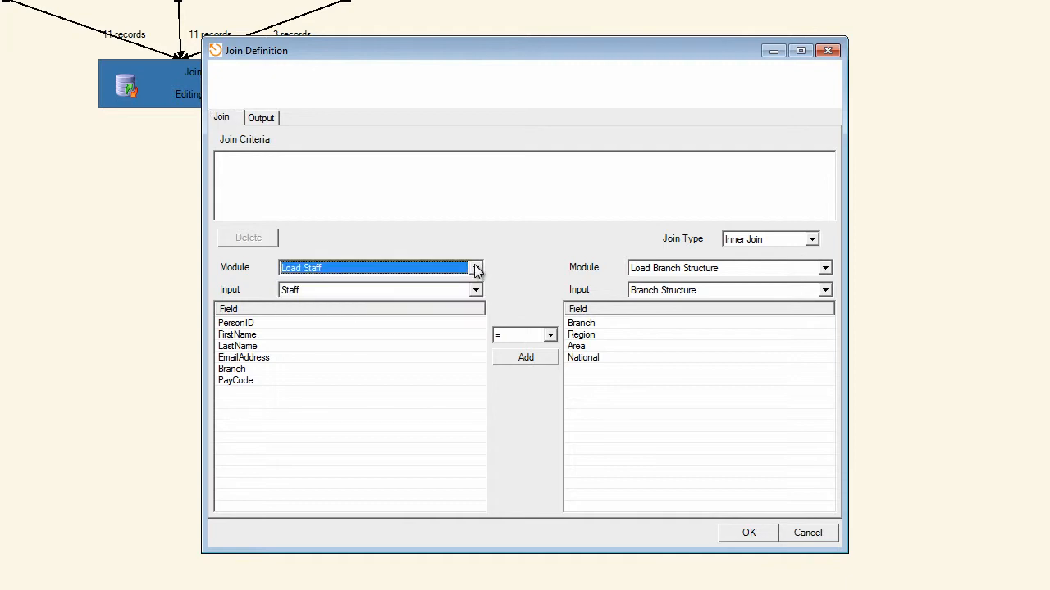
left_click(824, 270)
left_click(638, 304)
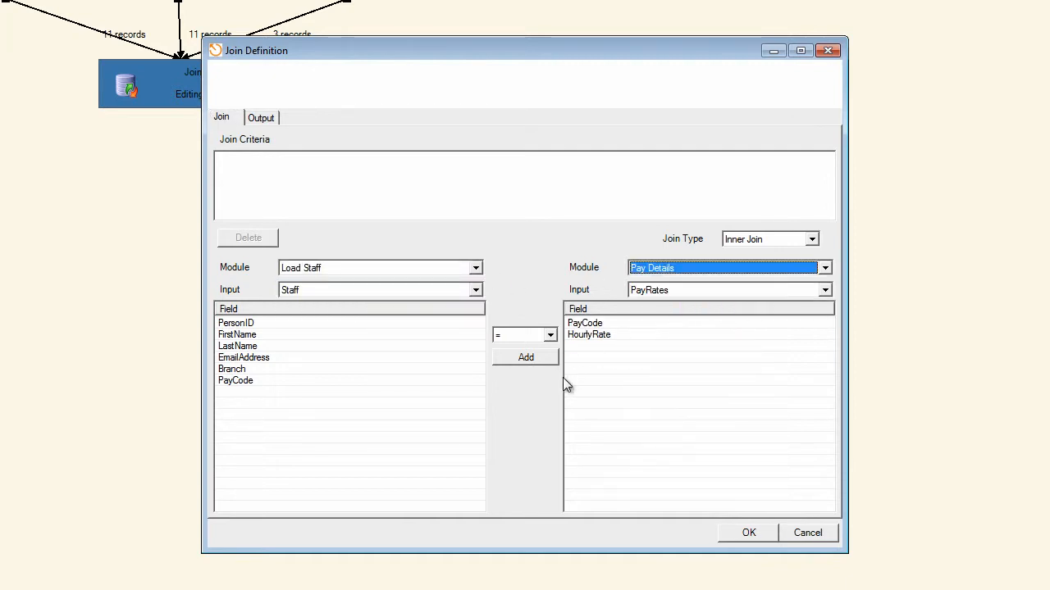
Add an inner join criterion matching Staff PayCode equal to PayRates PayCode.
left_click(236, 380)
left_click(582, 325)
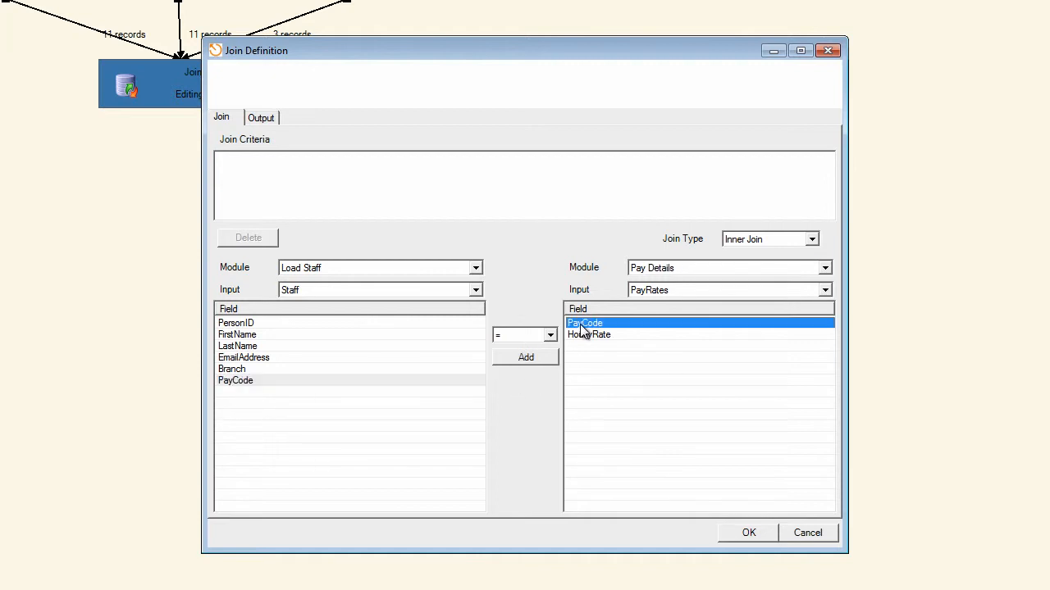
left_click(540, 357)
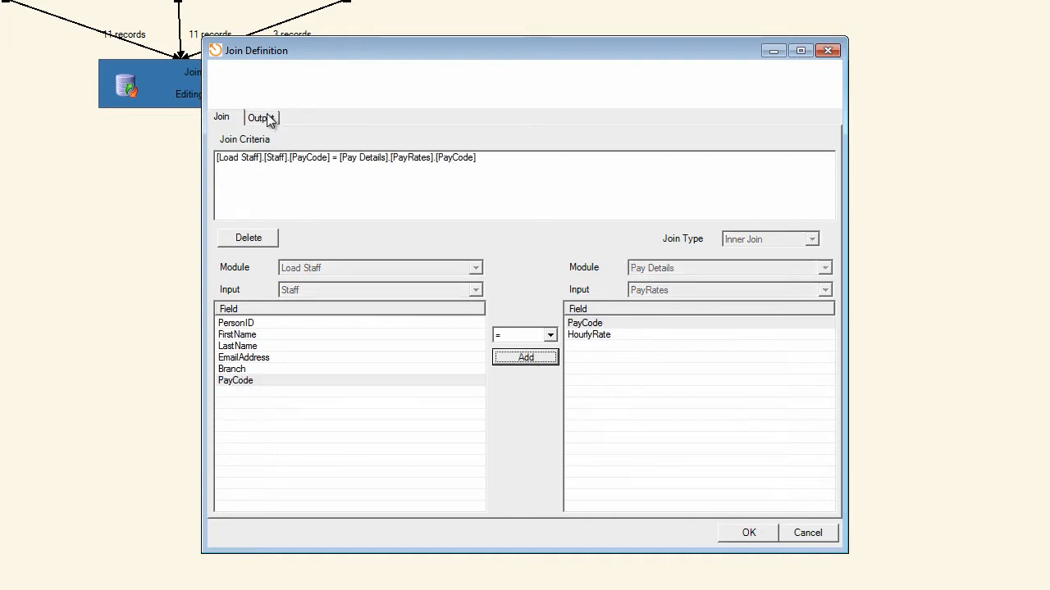
Include the Staff fields PersonID, FirstName, LastName, EmailAddress, Branch and PayCode in the second join's output.
left_click(262, 118)
left_click(182, 203)
left_click(208, 242)
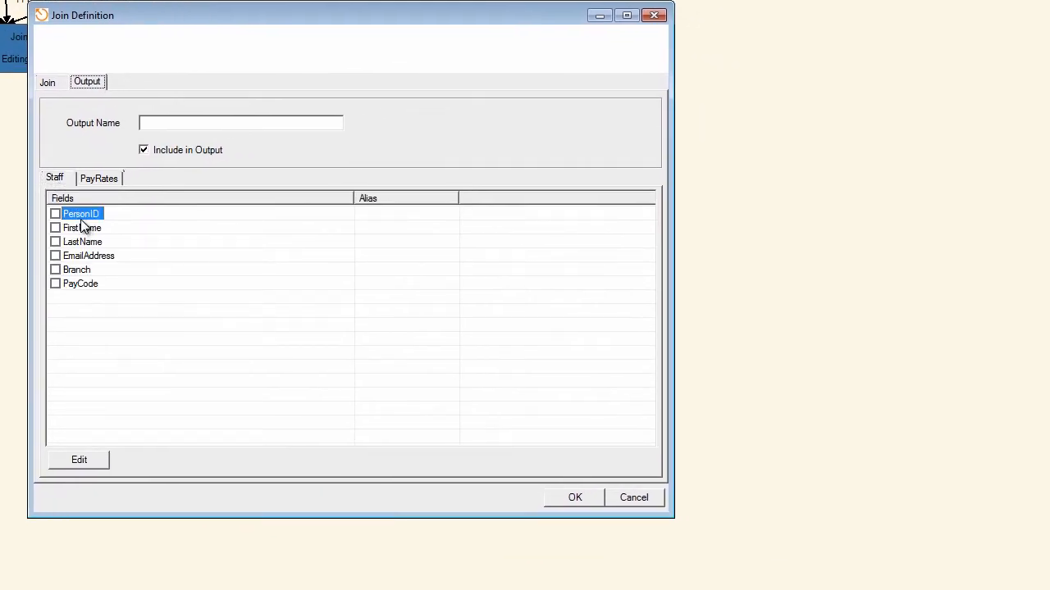
key("space")
key("Down")
key("space")
key("Down")
key("Down")
key("space")
key("Down")
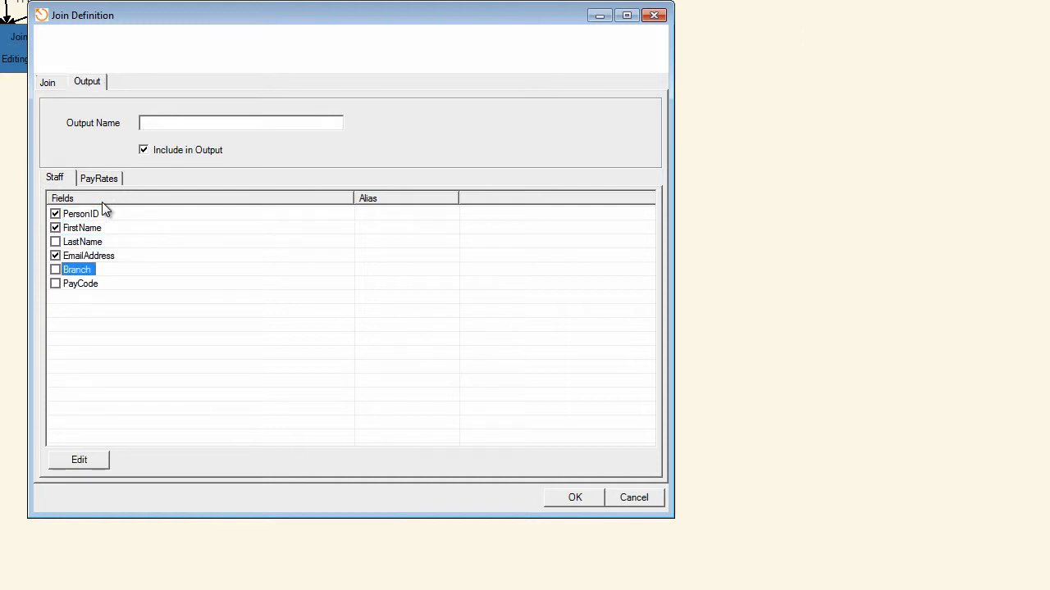
key("Up")
key("Up")
key("space")
key("Down")
key("Down")
key("space")
key("Down")
key("space")
key("Up")
Include only HourlyRate from PayRates, name the output B, and save the join definition and Join module.
left_click(98, 178)
left_click(72, 227)
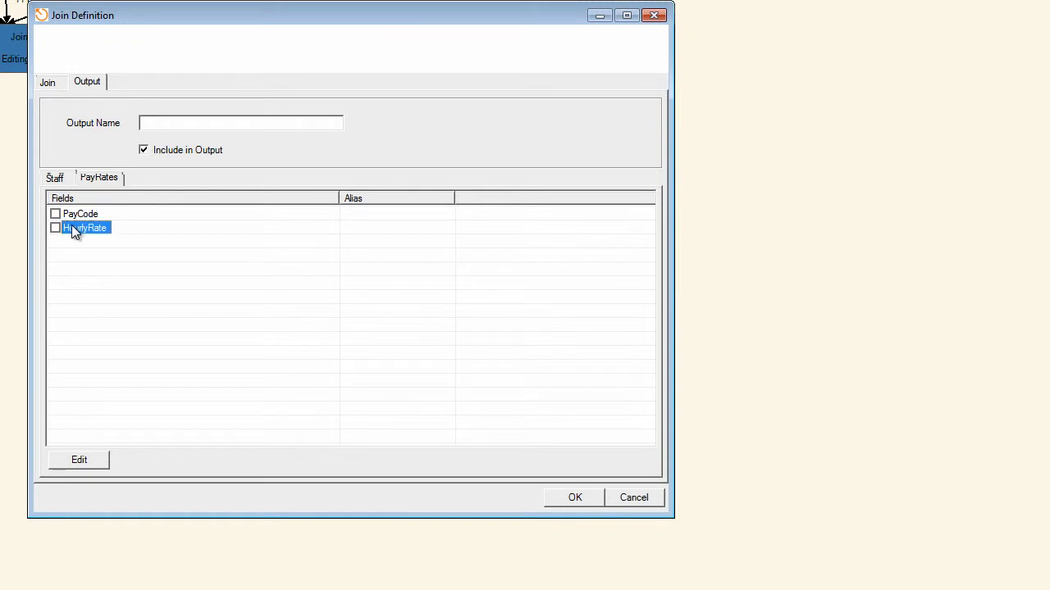
key("space")
left_click(156, 123)
left_click(572, 503)
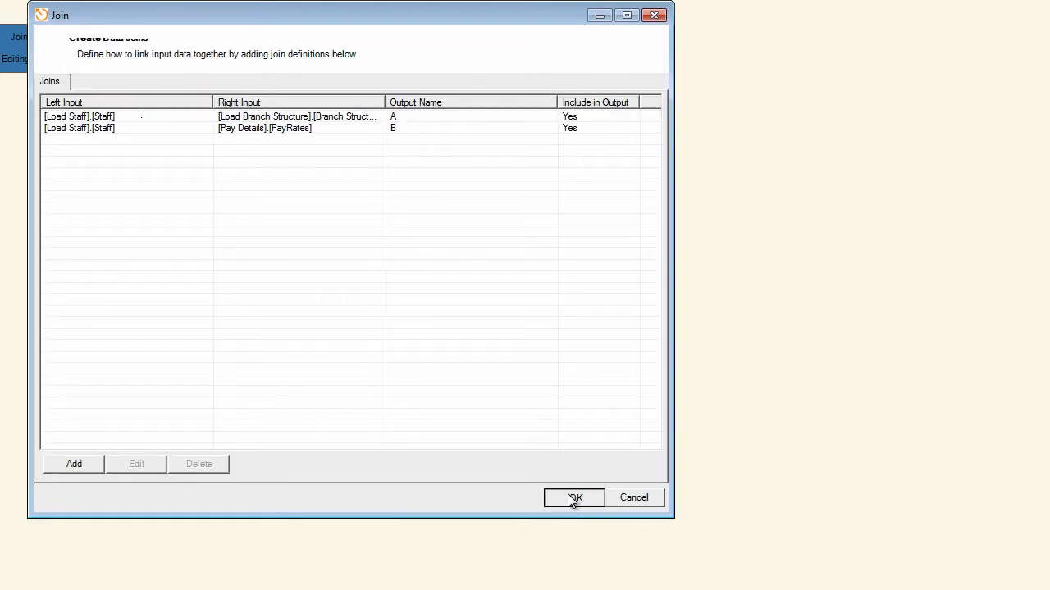
left_click(574, 499)
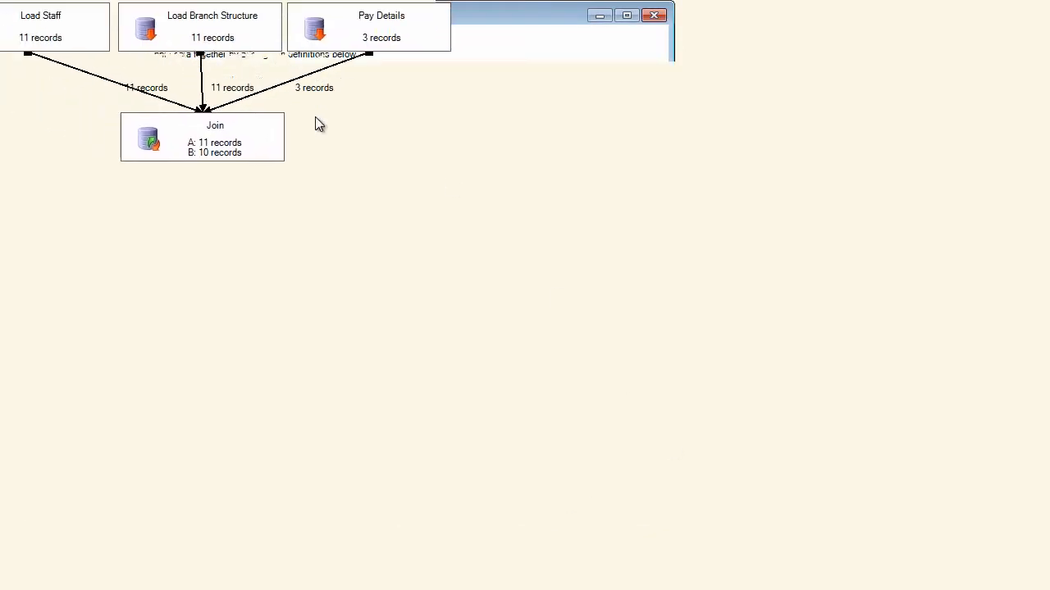
View the Join module's output B, examine the PayCode and HourlyRate columns, and close the viewer.
right_click(144, 123)
left_click(211, 181)
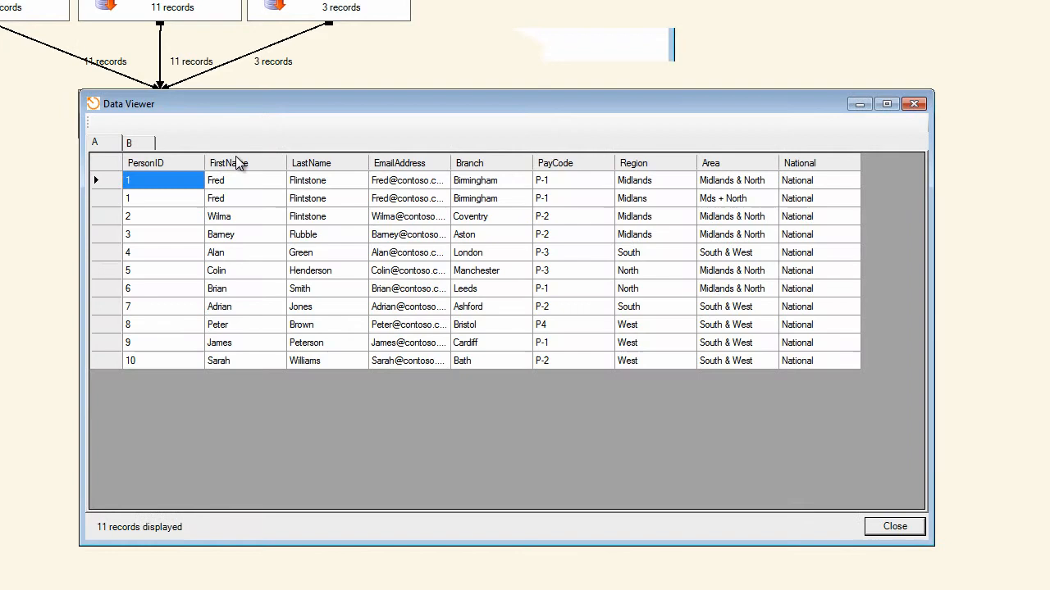
left_click(145, 145)
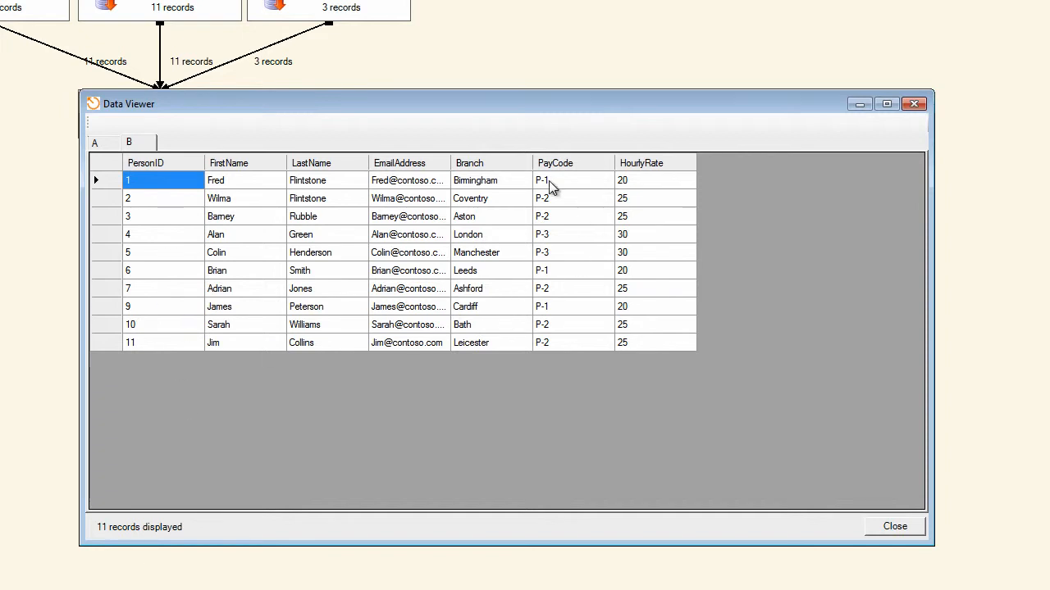
left_click_drag(549, 181, 523, 185)
left_click_drag(516, 168, 518, 170)
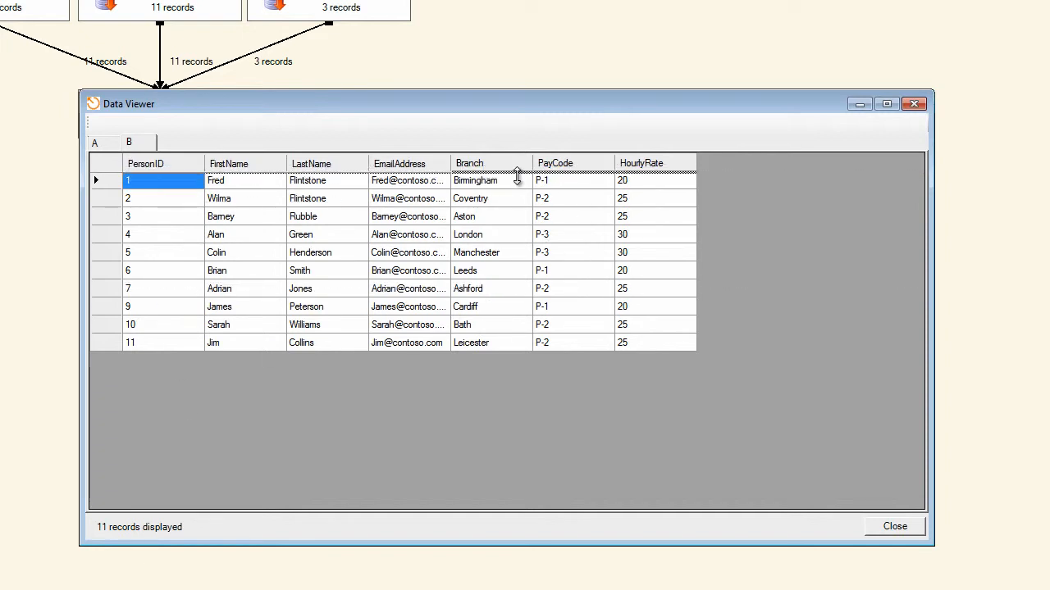
left_click_drag(645, 199, 670, 271)
left_click(893, 534)
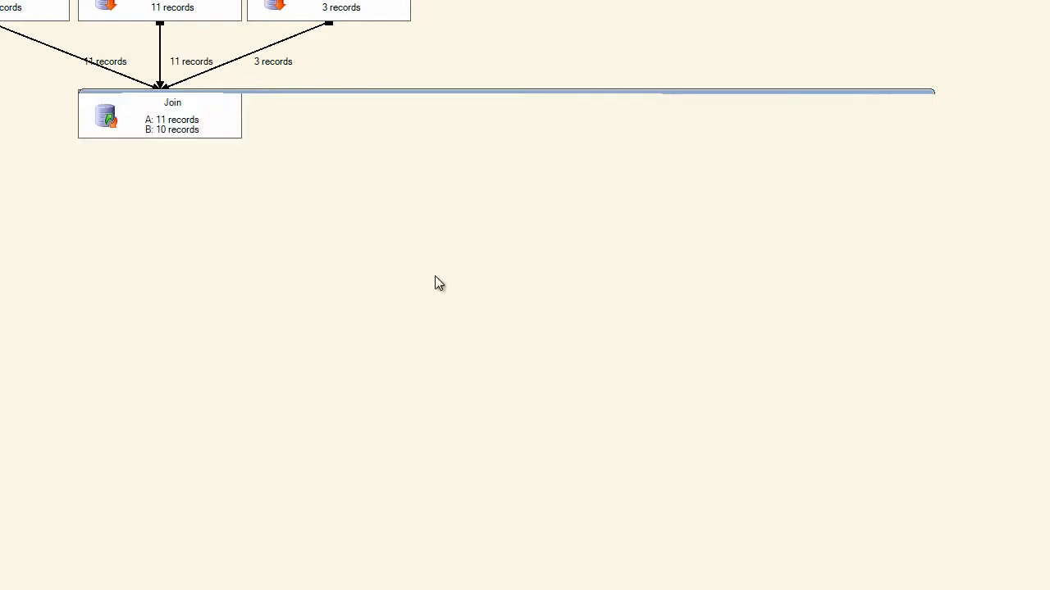
View the Load Staff data, select the row with pay code P4 to inspect it, and close the viewer.
right_click(29, 3)
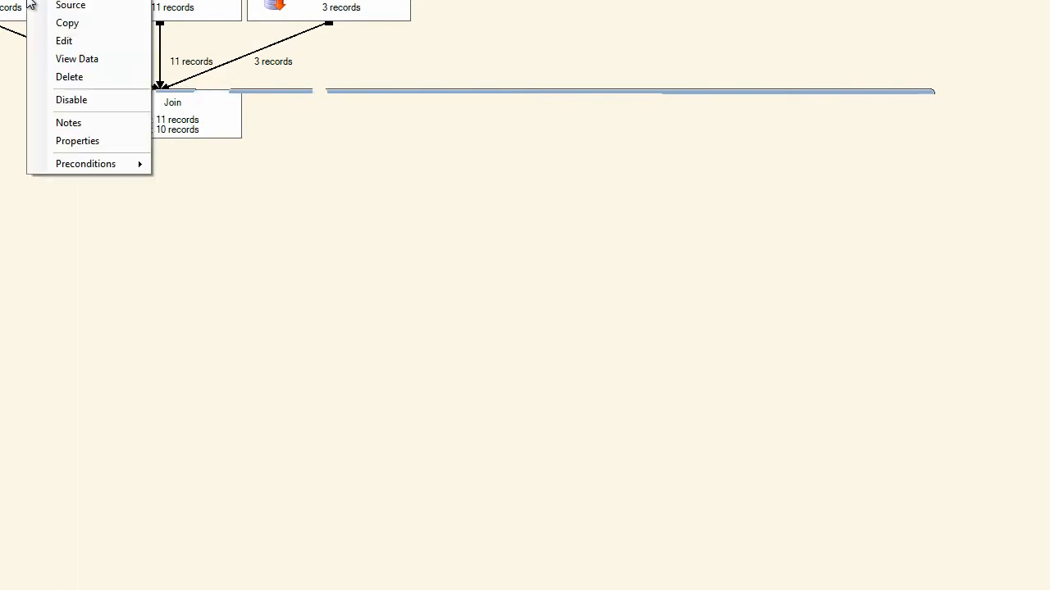
left_click(97, 60)
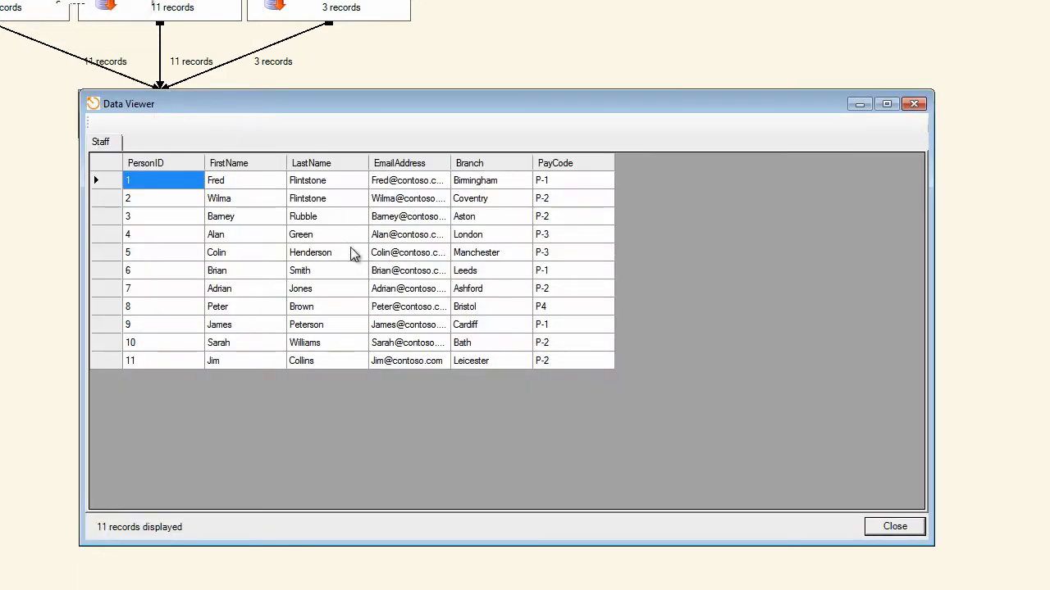
left_click(113, 307)
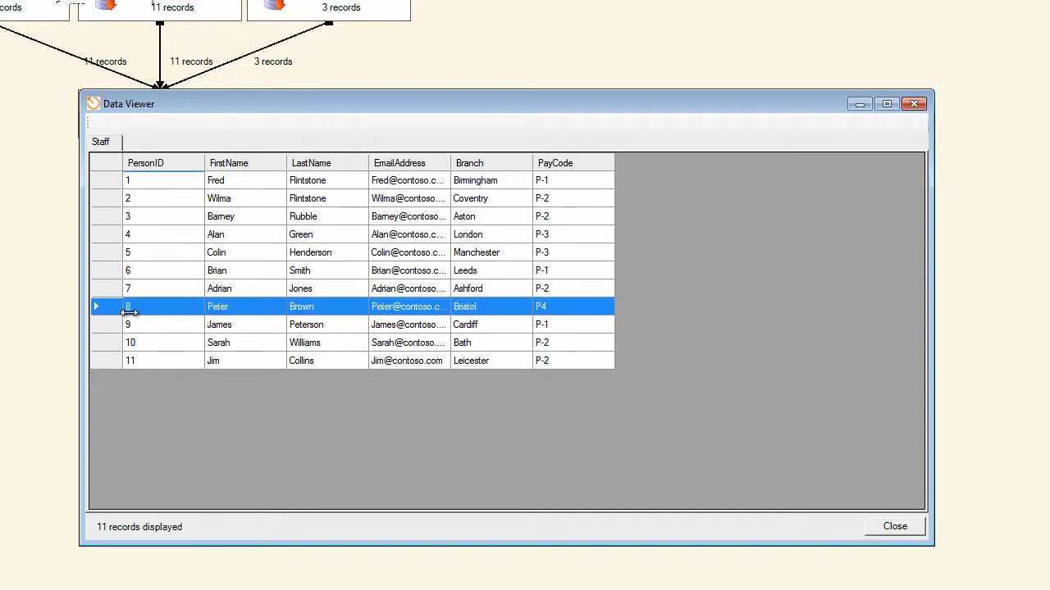
left_click(915, 533)
View the Pay Details data, examine the available pay codes, and close the viewer.
right_click(318, 8)
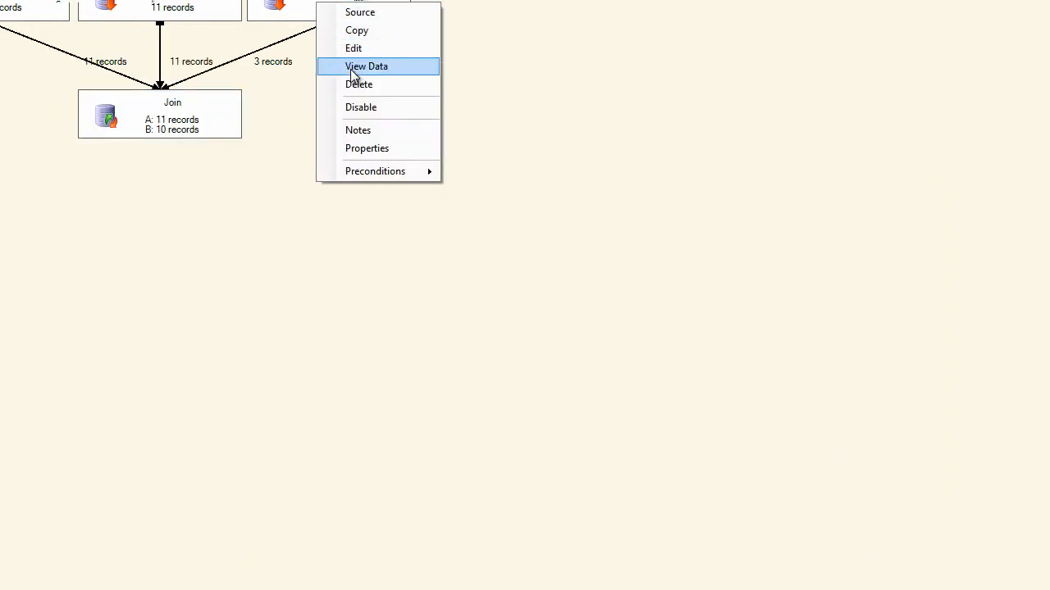
left_click(352, 65)
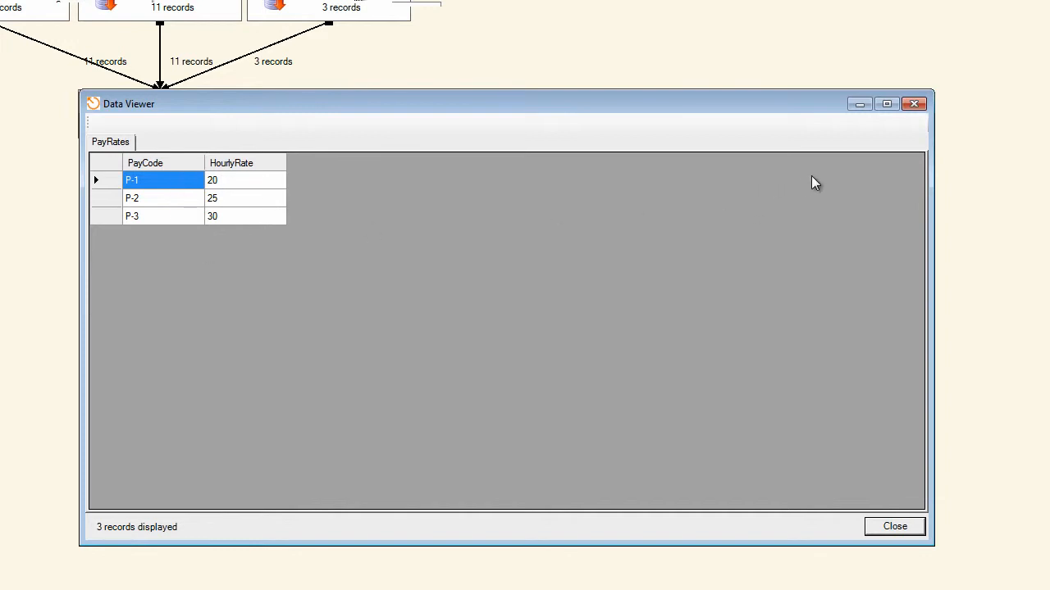
left_click(912, 107)
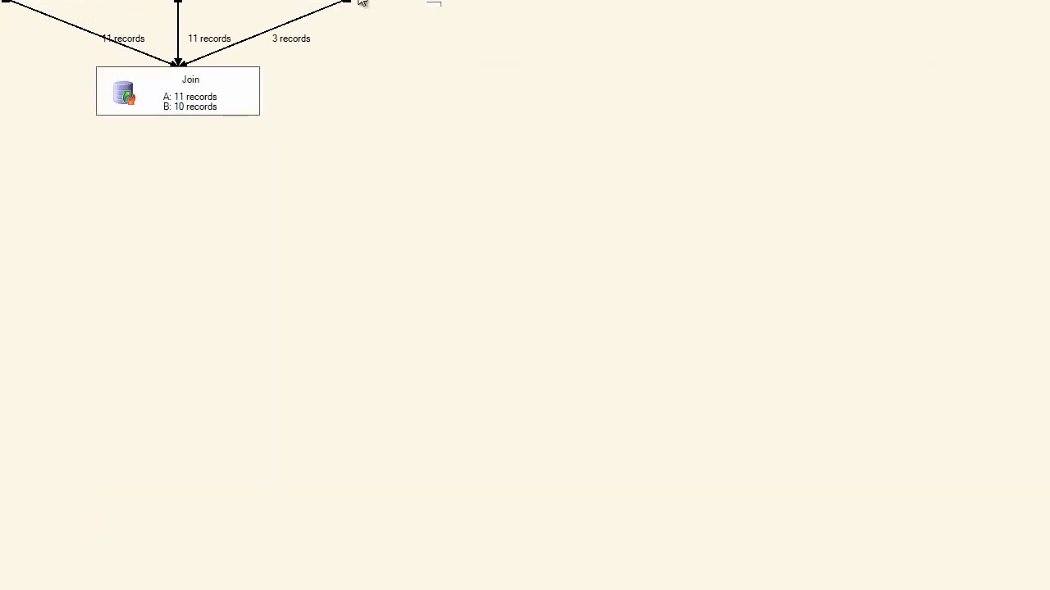
Recheck the Join module's output B for the staff member with pay code P4, and close the viewer.
right_click(240, 75)
left_click(294, 140)
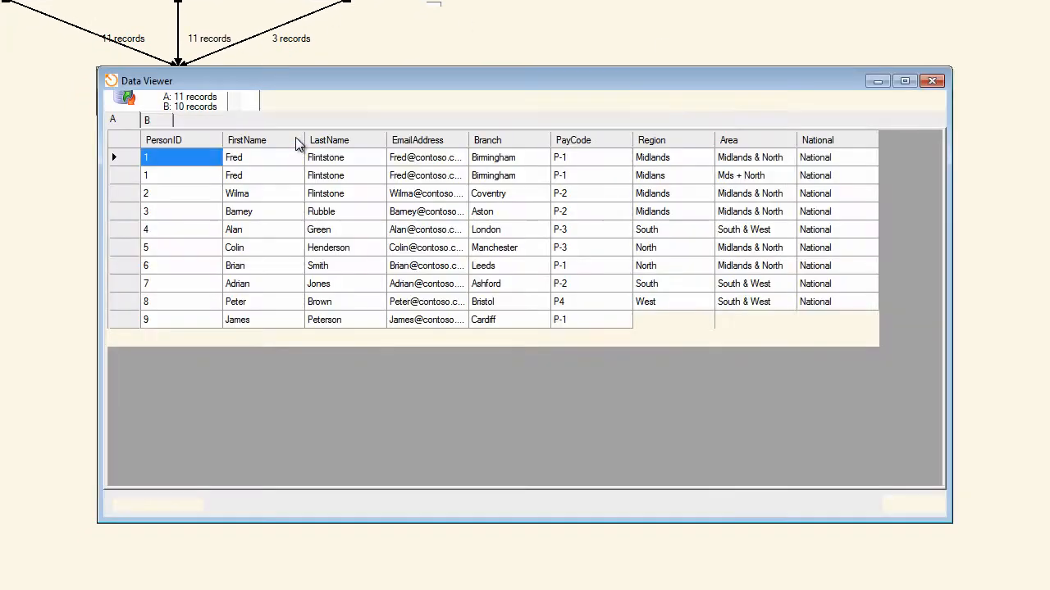
left_click(164, 119)
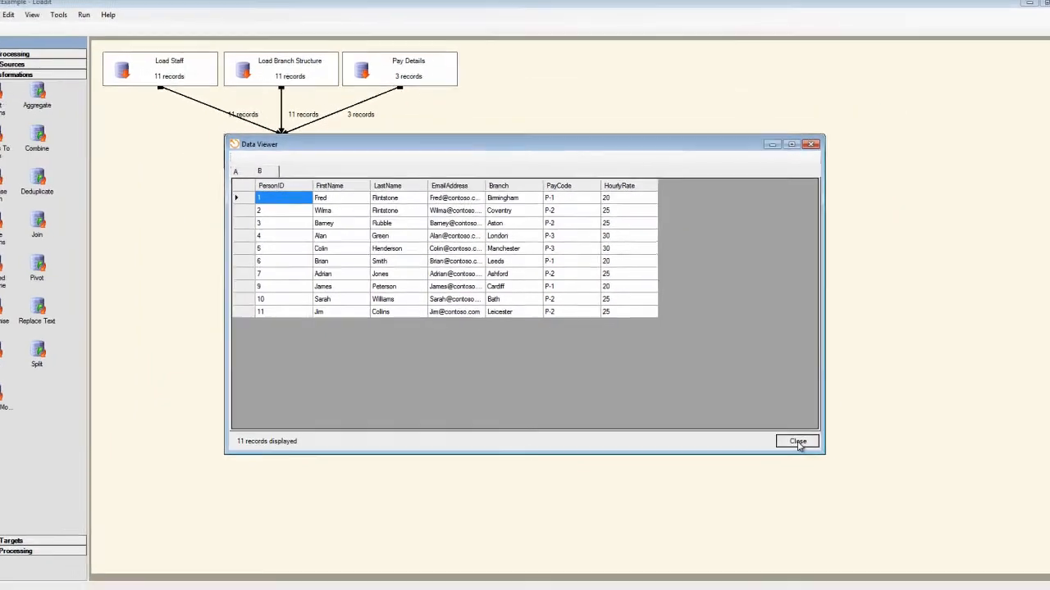
left_click(913, 503)
Open the Staff and PayRates join definition in the Join module for editing and delete its PayCode criterion.
right_click(223, 97)
left_click(342, 189)
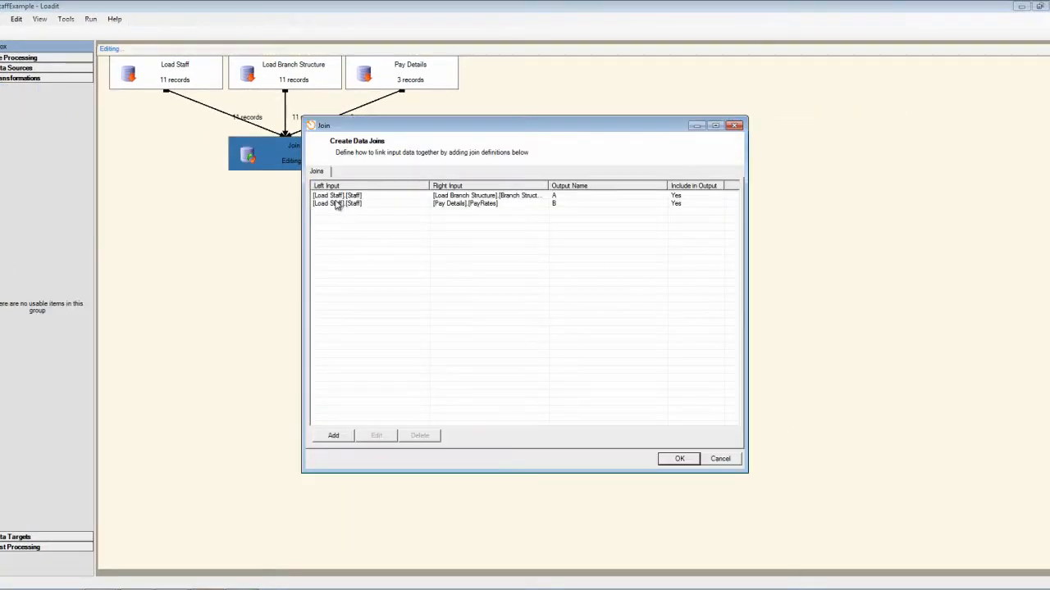
left_click(341, 203)
left_click(375, 435)
left_click(316, 170)
left_click(362, 201)
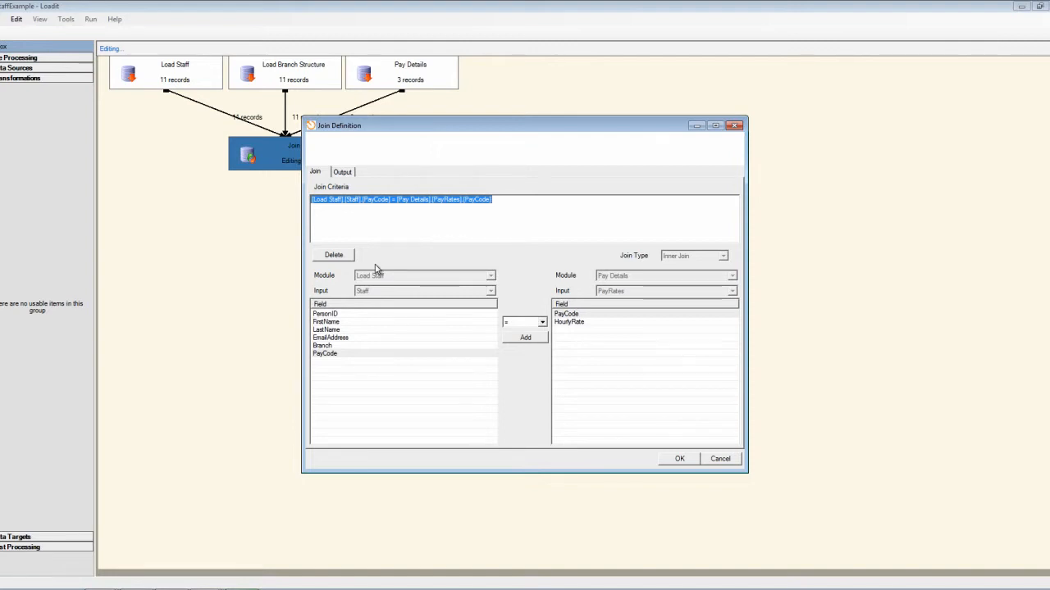
left_click(334, 257)
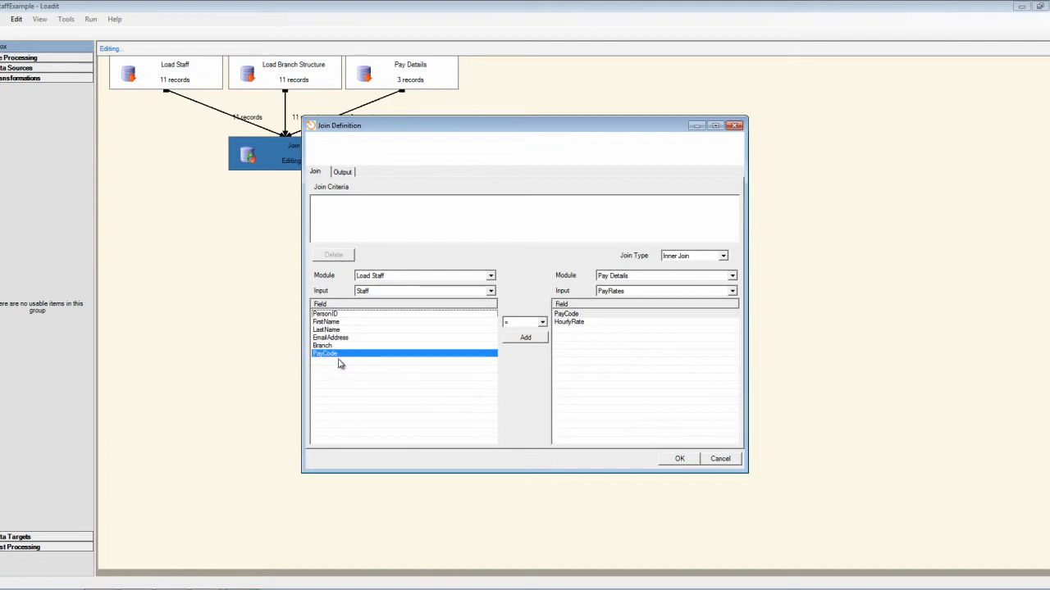
Set the join type to Left Join and add the criterion matching Staff PayCode equal to PayRates PayCode.
left_click(725, 256)
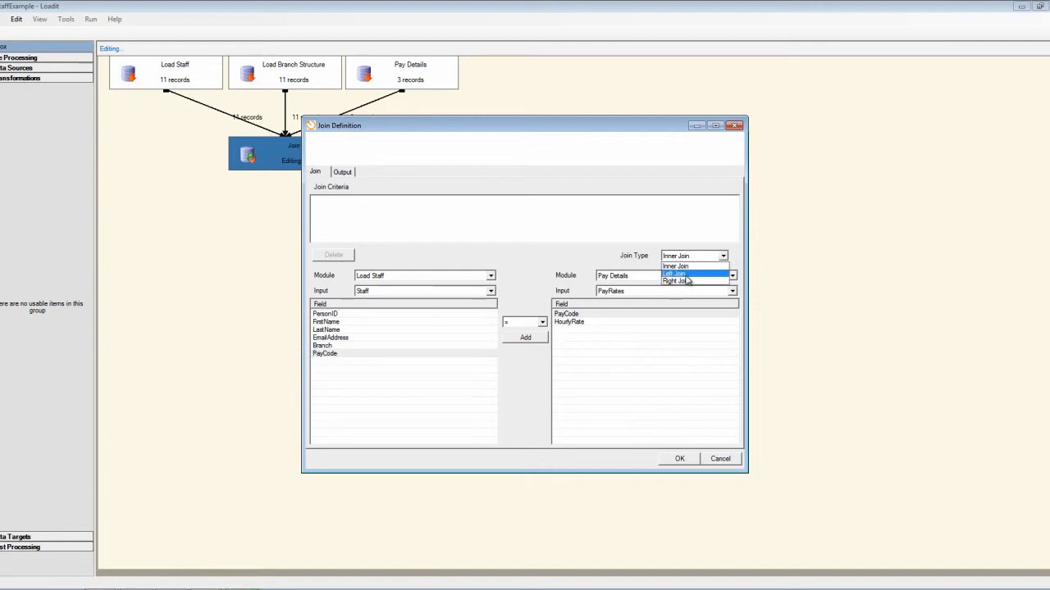
left_click(687, 275)
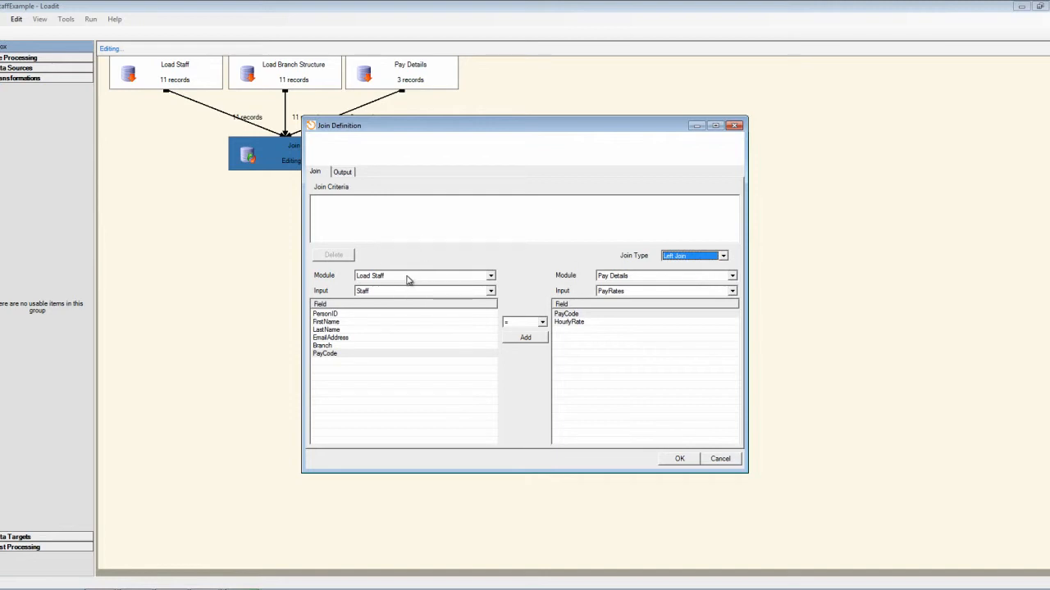
left_click(491, 293)
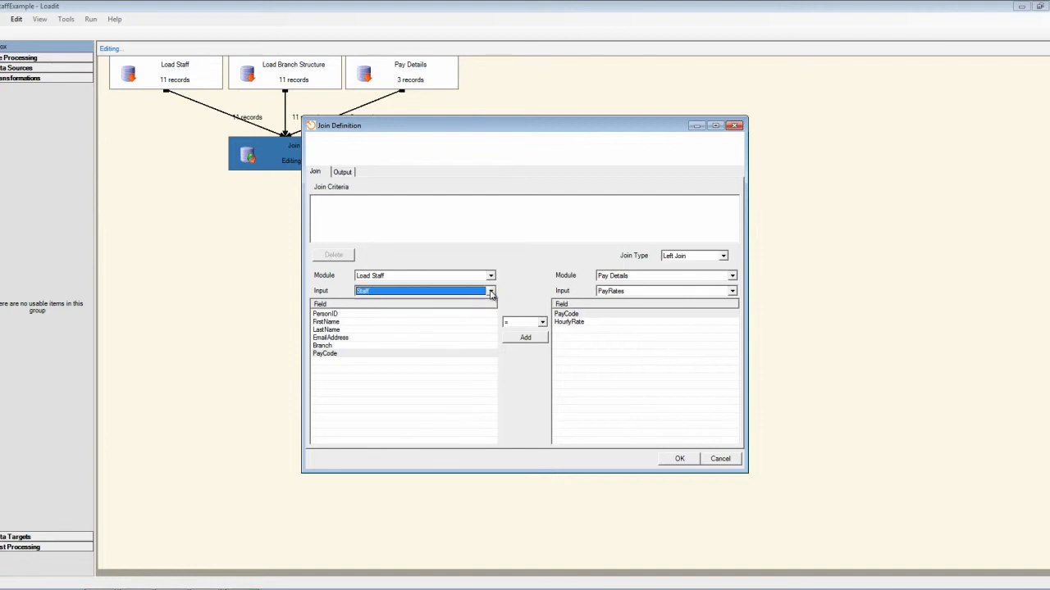
left_click(524, 340)
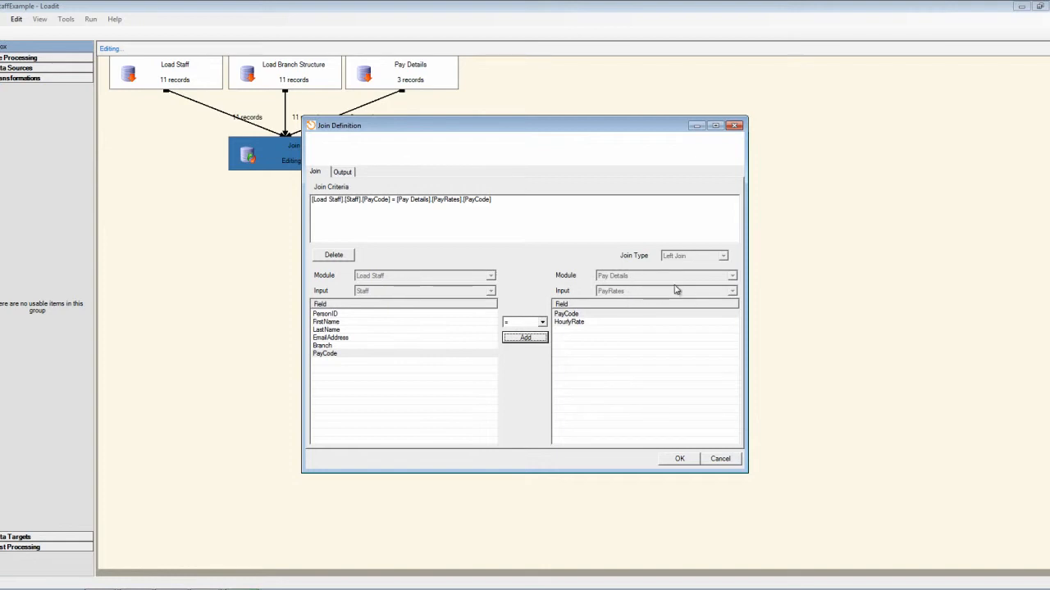
Check the PayRates and Staff output fields of join B, and save the join definition and Join module.
left_click(344, 174)
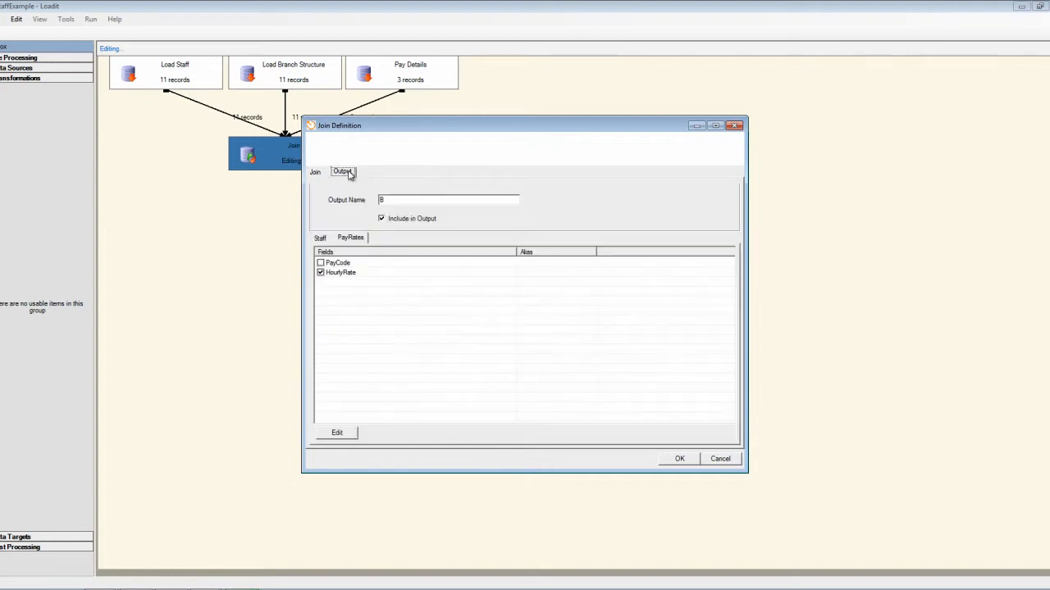
left_click(320, 238)
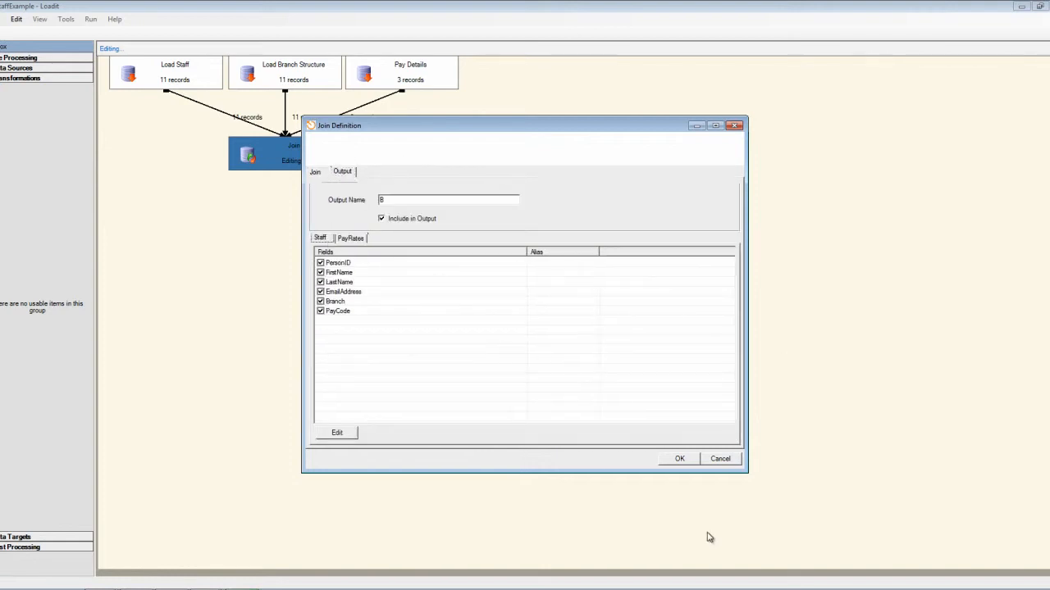
left_click(679, 460)
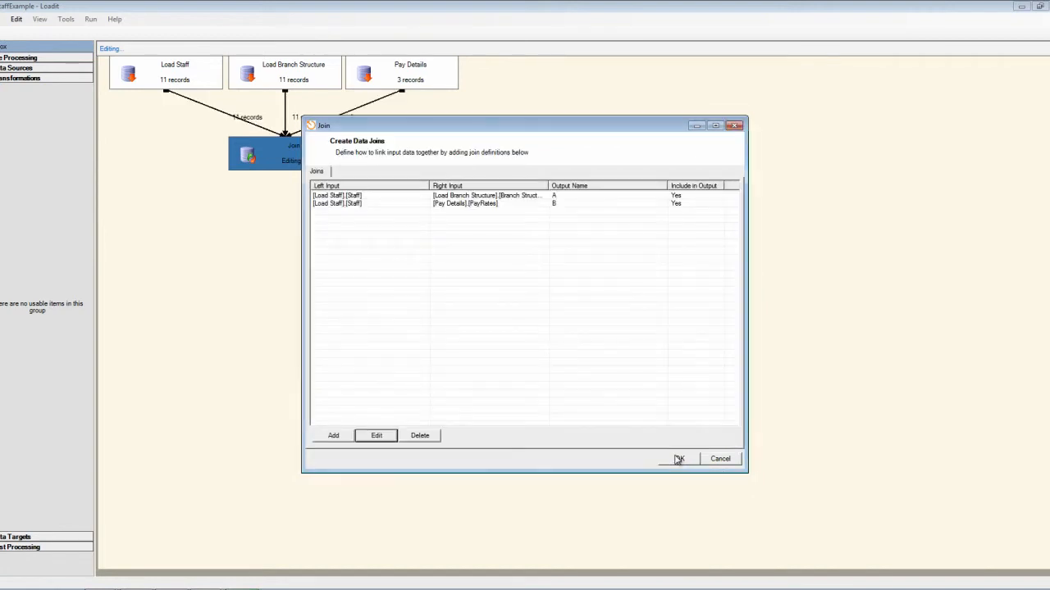
left_click(679, 459)
View the Join module's data, compare the pay code P4 staff member in outputs A and B, and close the viewer.
right_click(292, 159)
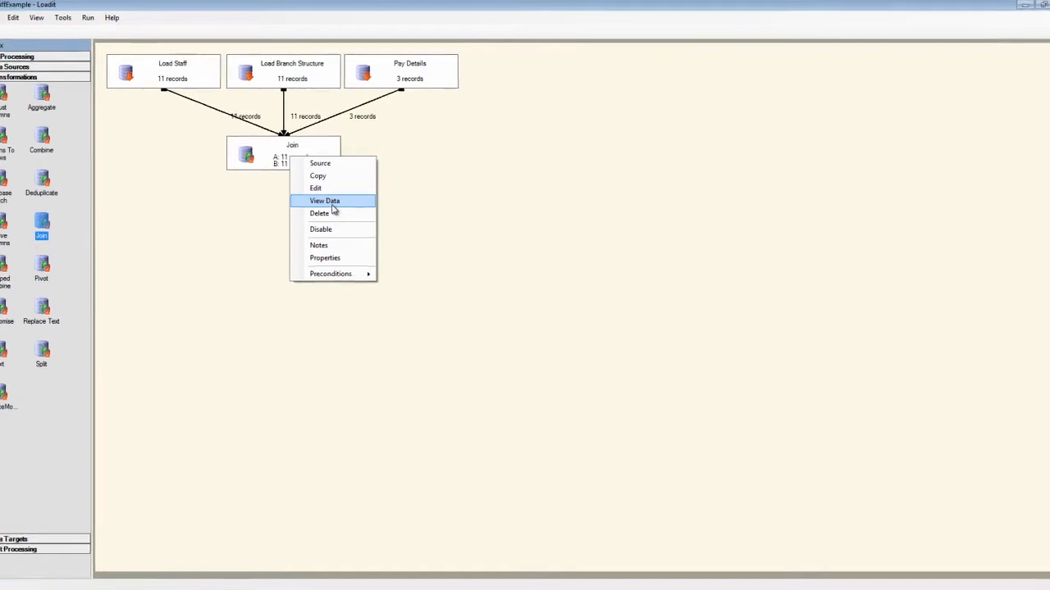
left_click(333, 205)
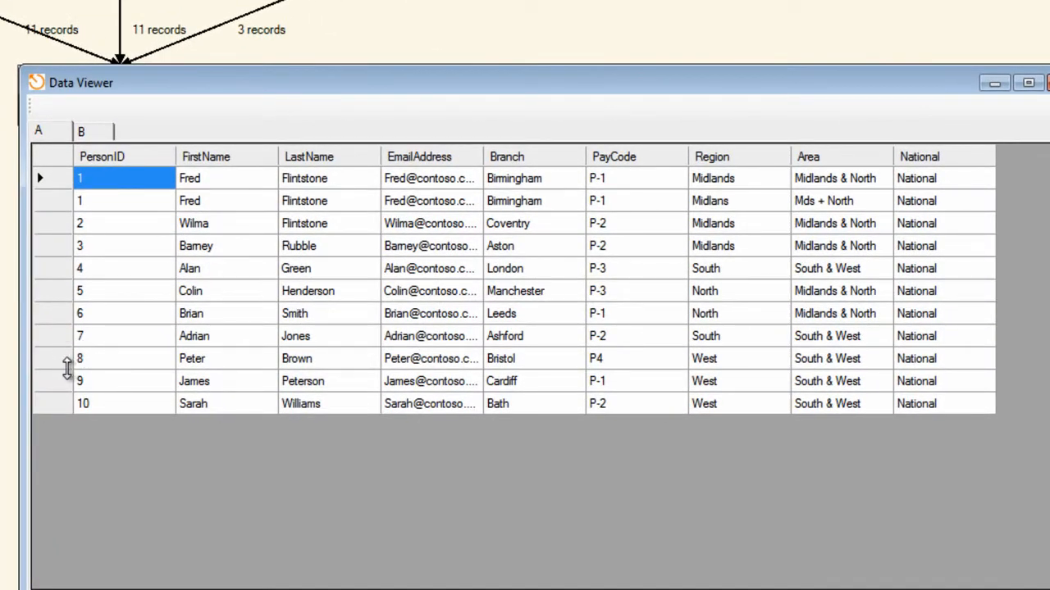
left_click(62, 358)
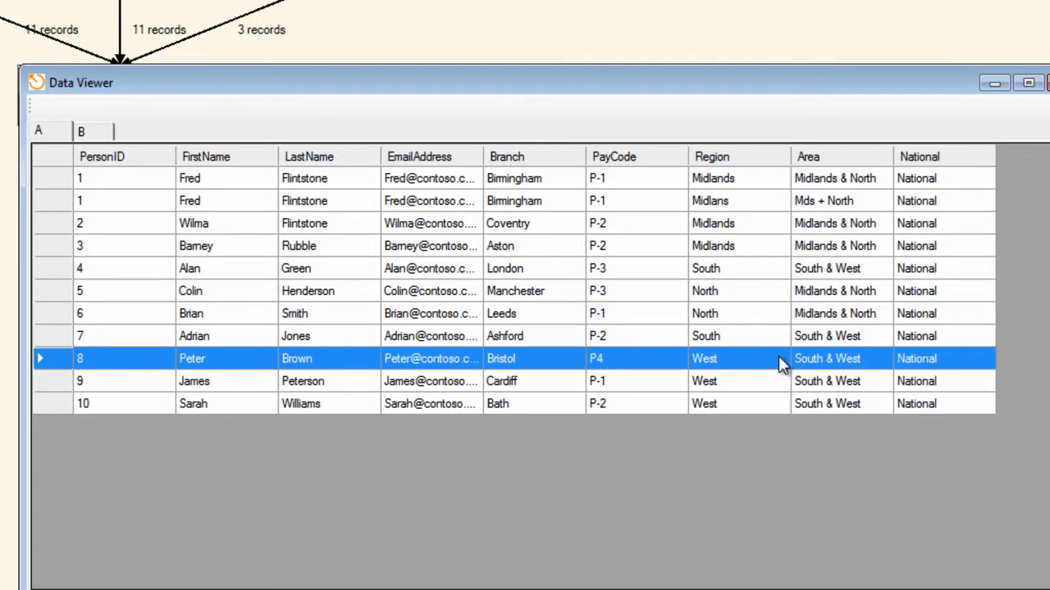
left_click(92, 131)
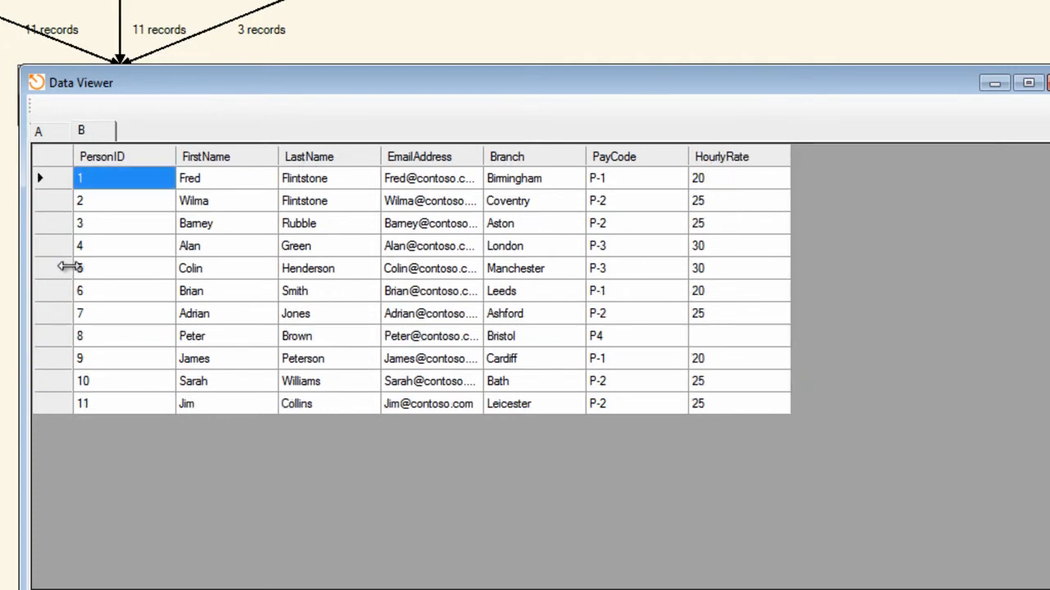
left_click(61, 339)
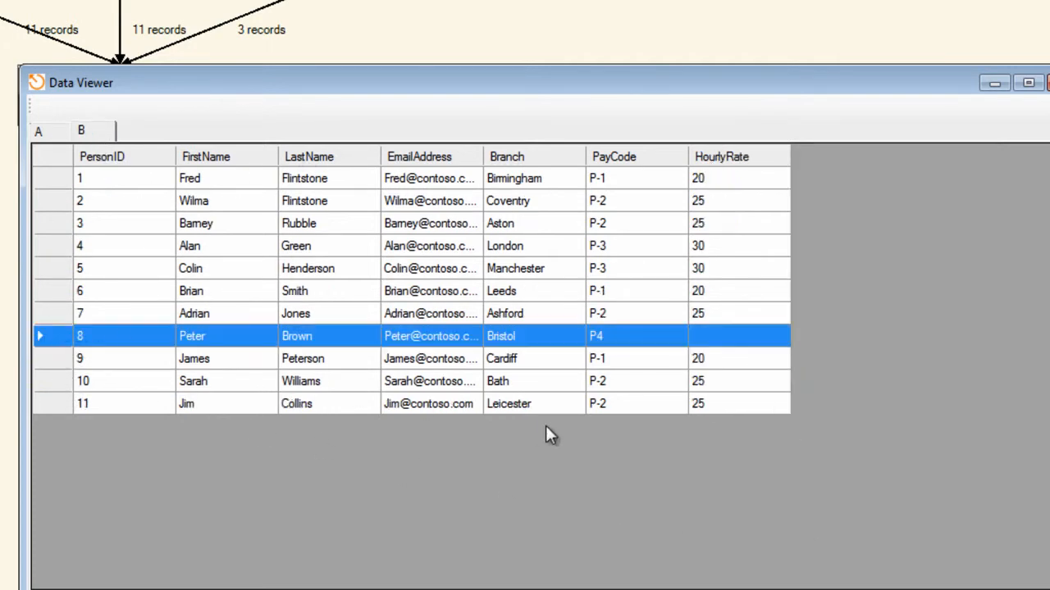
left_click(719, 343)
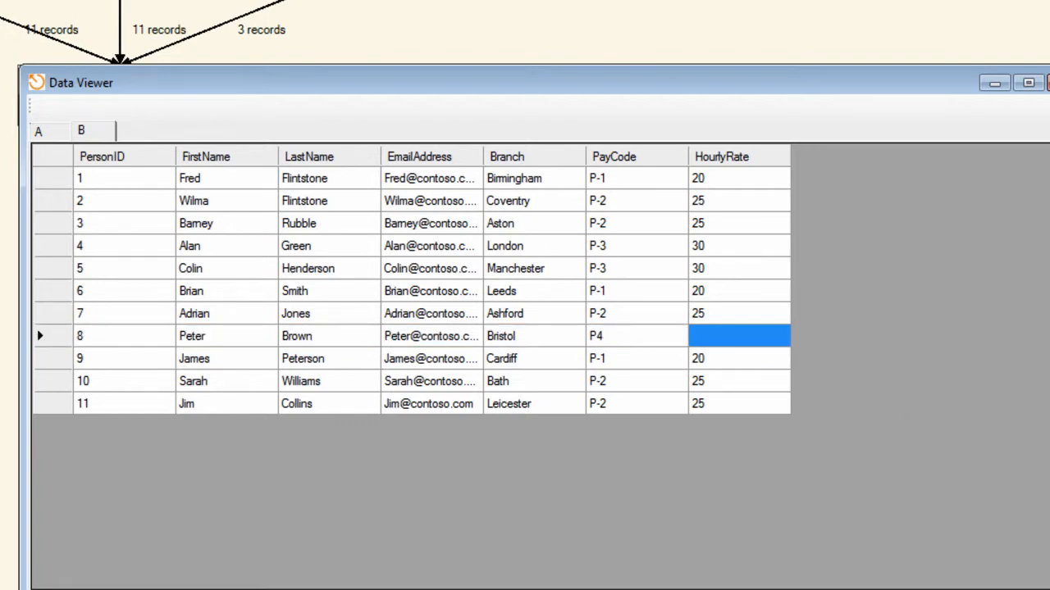
key("alt+F4")
Delete the PayCode criterion from the Staff and PayRates join definition and review the available join types.
right_click(169, 104)
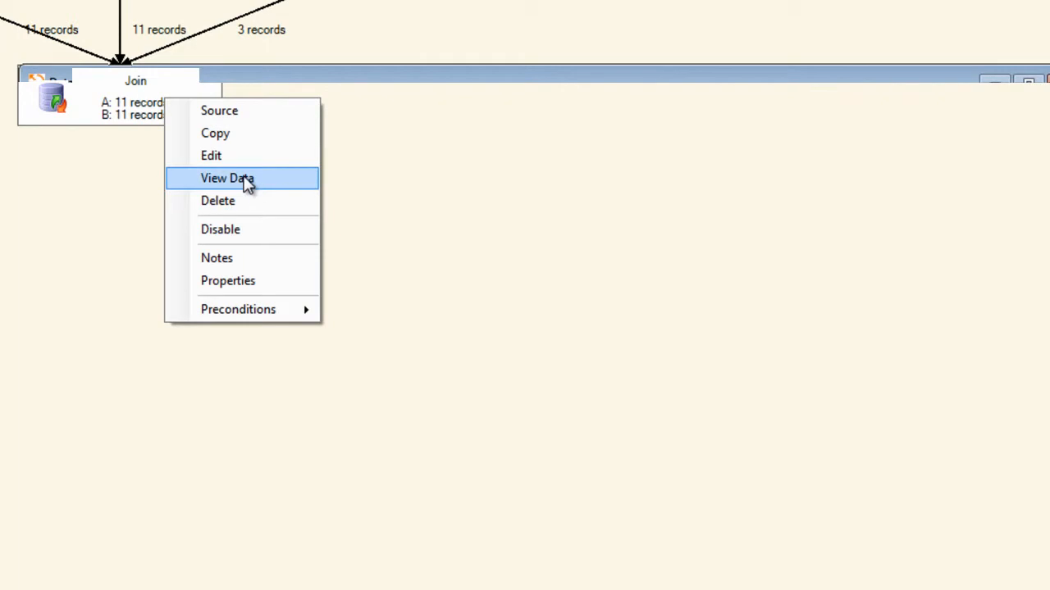
left_click(228, 155)
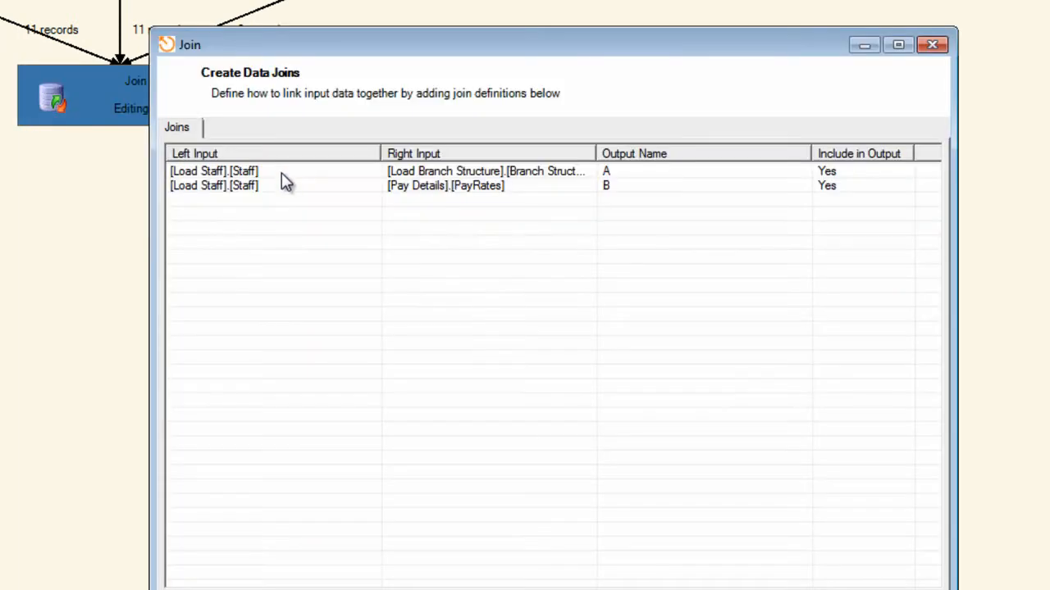
double_click(242, 187)
left_click(180, 132)
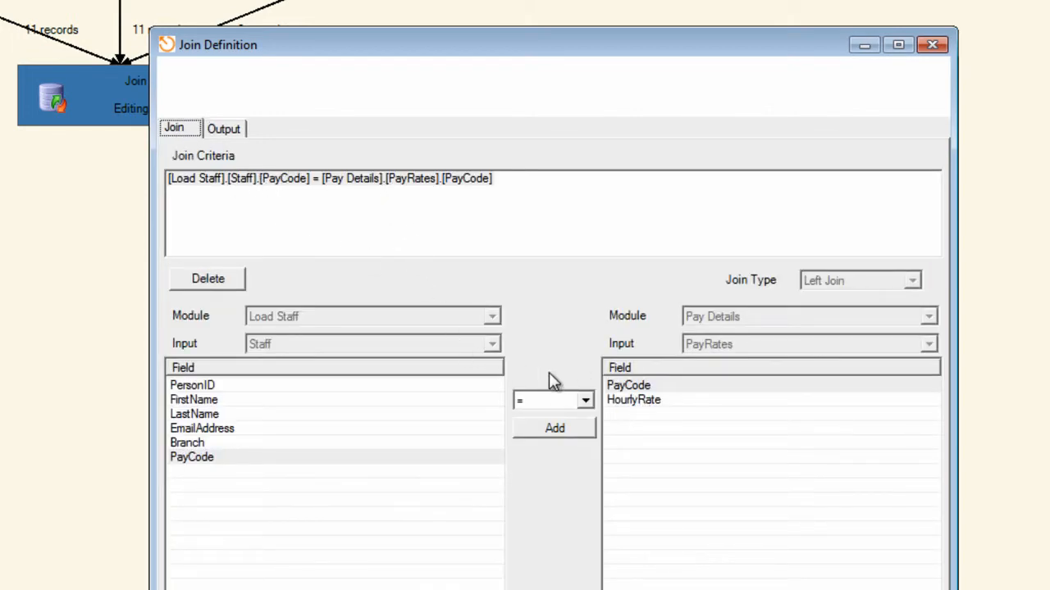
left_click(203, 278)
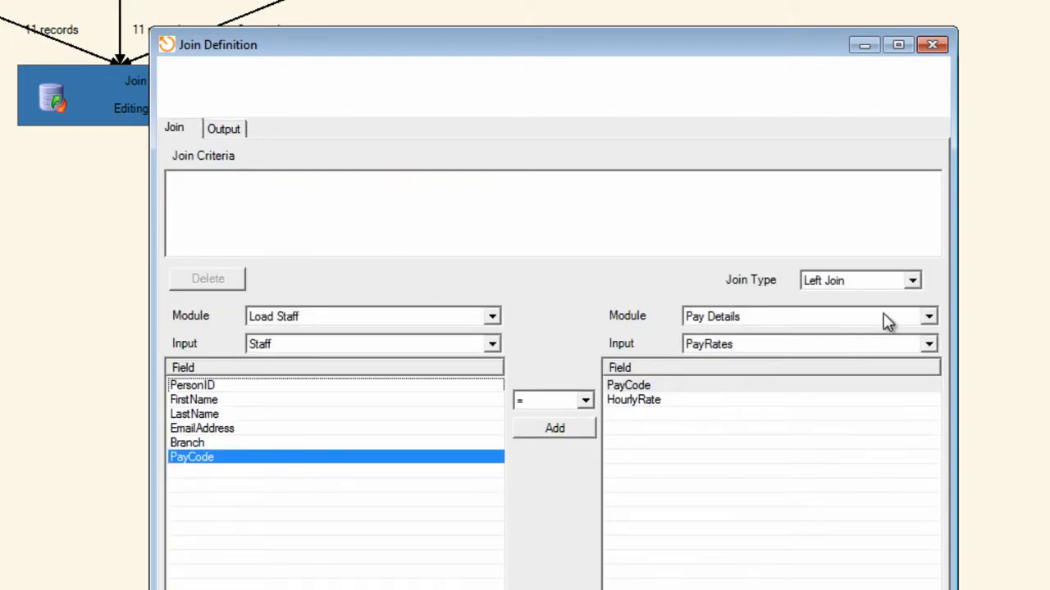
left_click(919, 284)
left_click(921, 287)
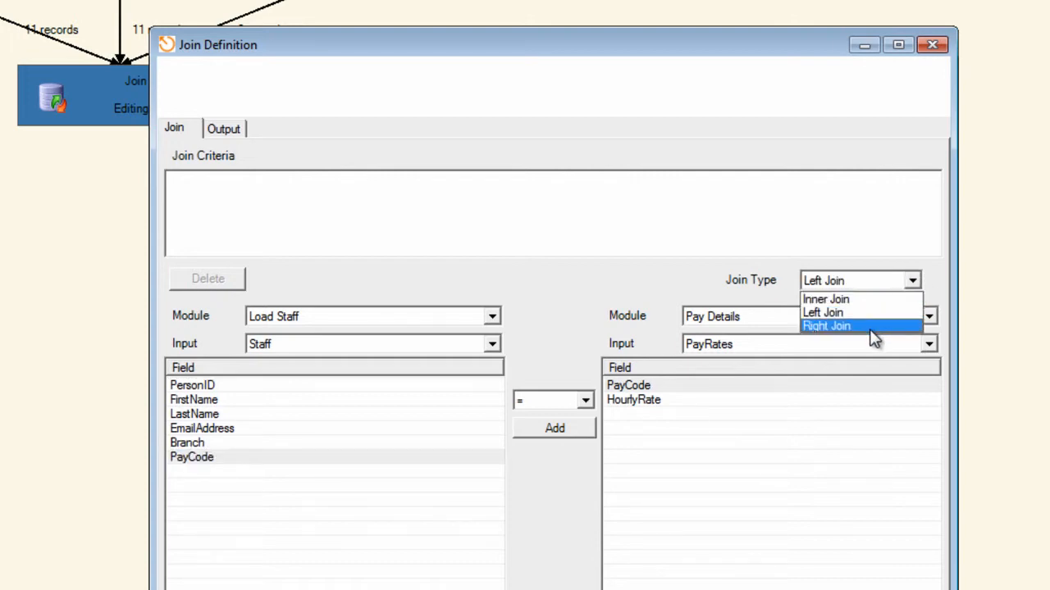
left_click(932, 261)
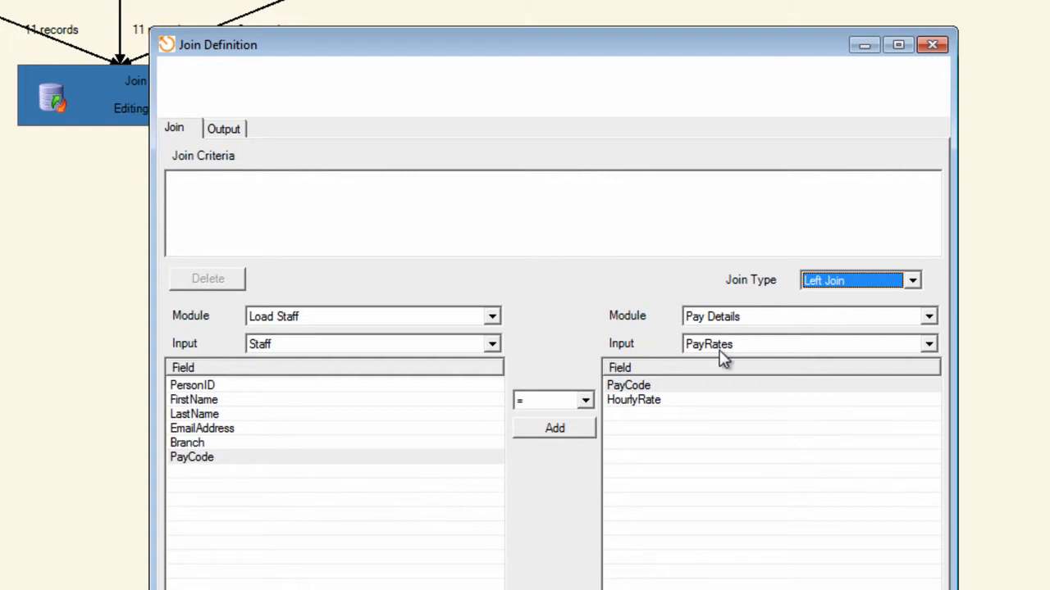
Restore the left join criterion matching Staff PayCode to PayRates PayCode, and save the join definition and Join module.
left_click(929, 345)
left_click(930, 344)
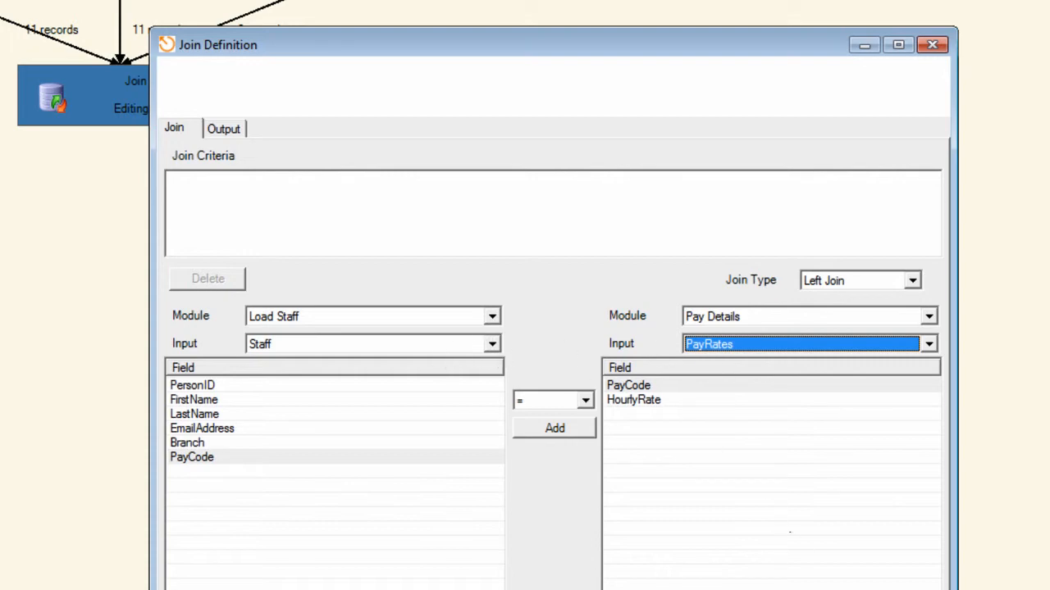
left_click(570, 589)
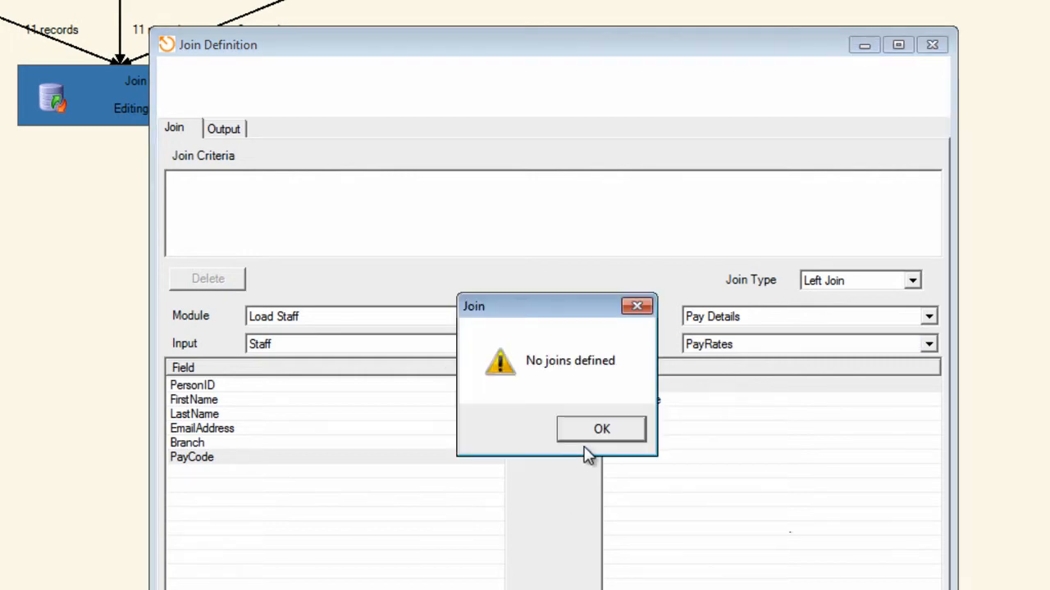
left_click(588, 426)
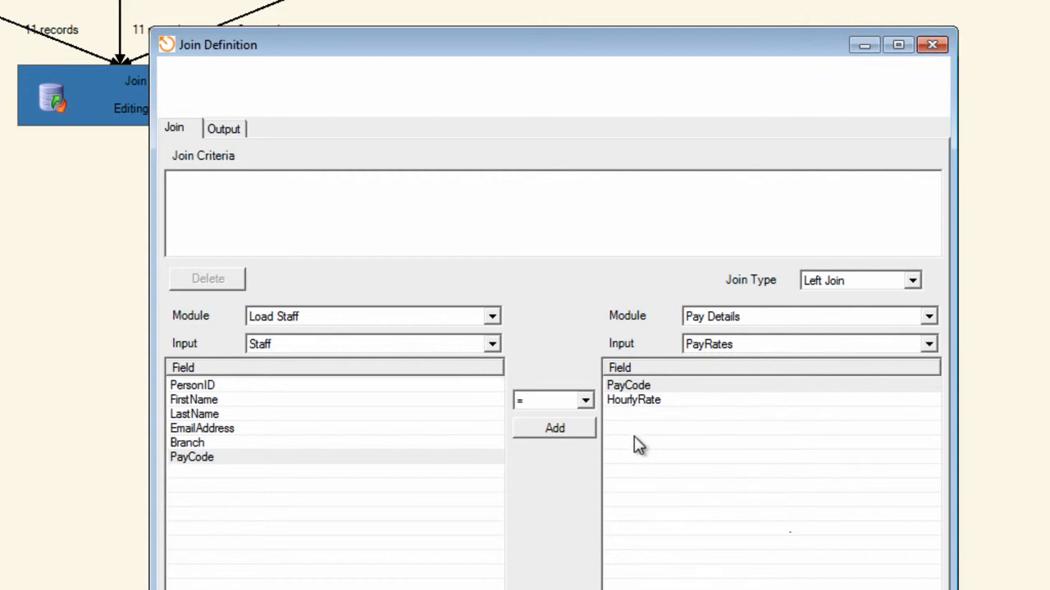
left_click(558, 429)
left_click(789, 589)
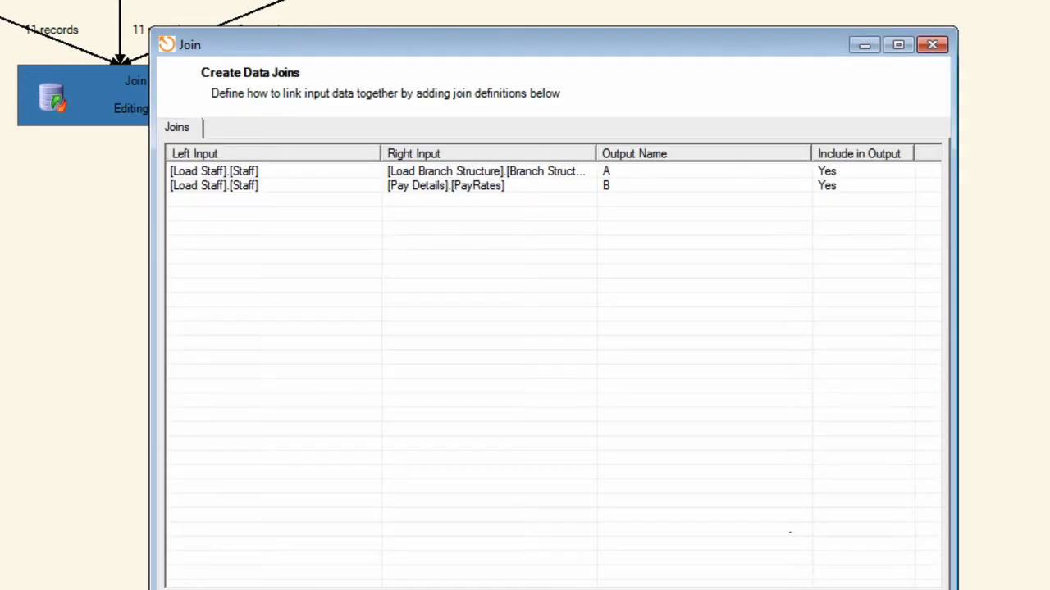
key("Return")
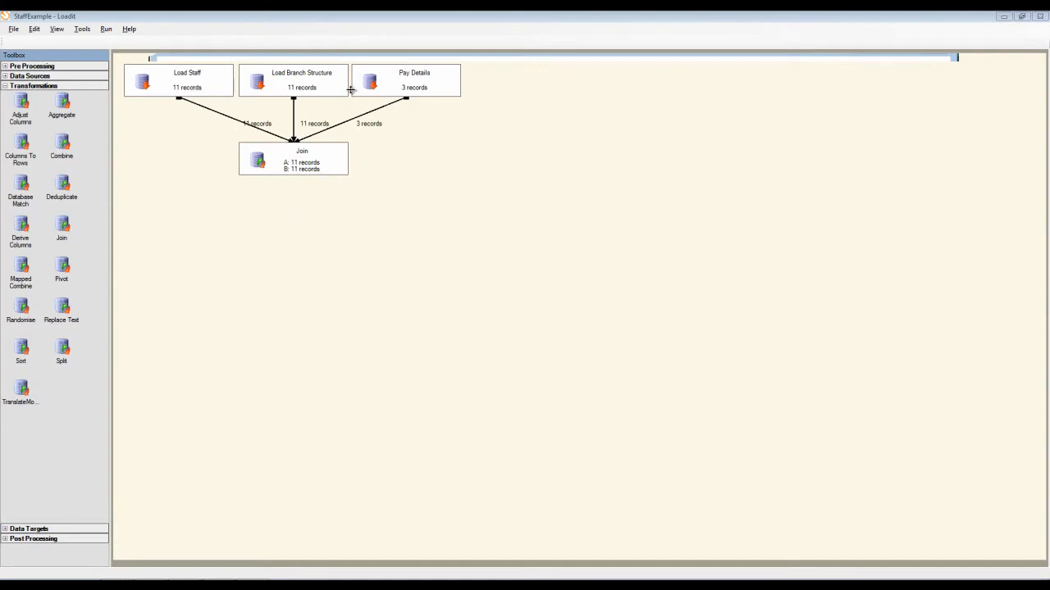
View the Join module's data again, check outputs A and B, and close the viewer.
right_click(297, 165)
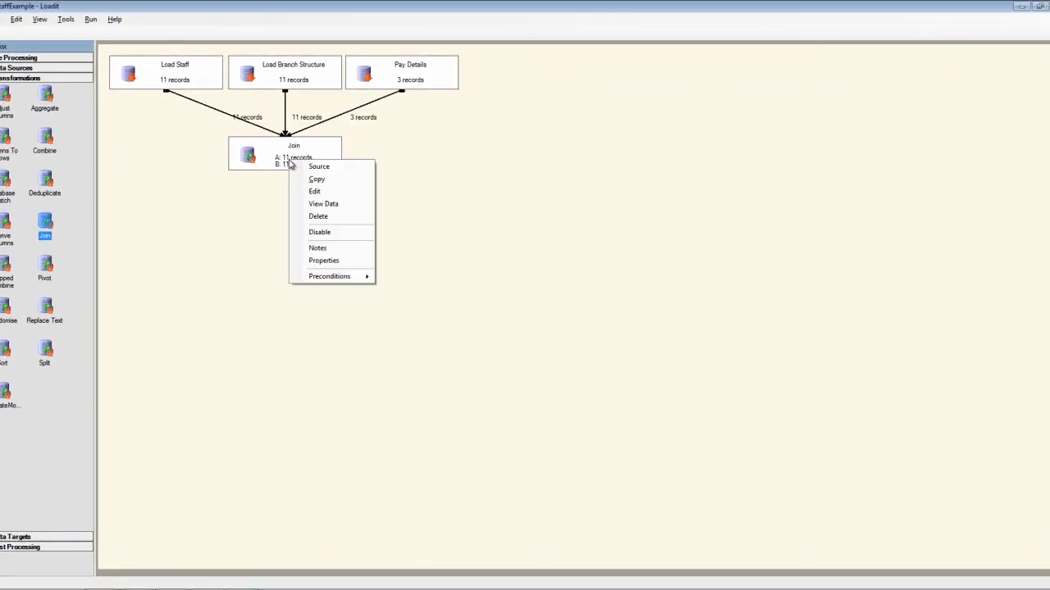
left_click(327, 204)
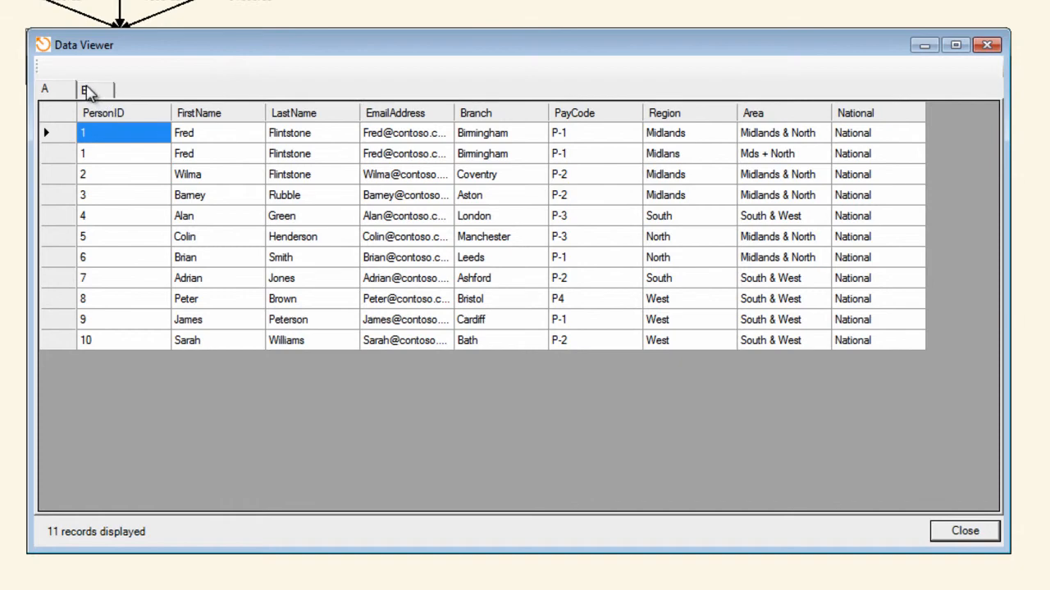
left_click(88, 93)
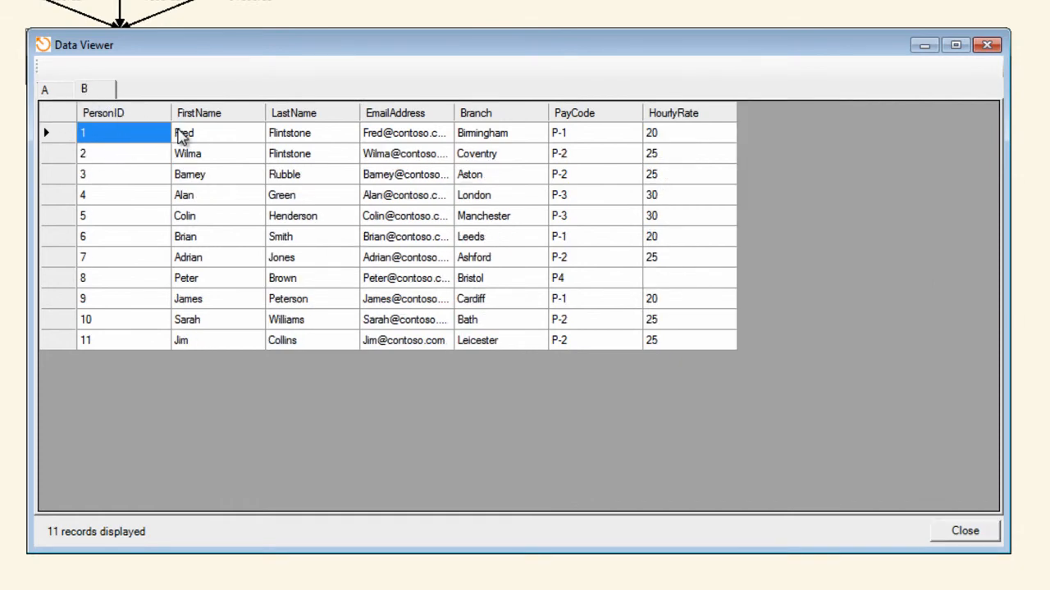
left_click(966, 531)
Open the Join module's definition for output B and delete its Staff to PayRates PayCode criterion.
right_click(136, 57)
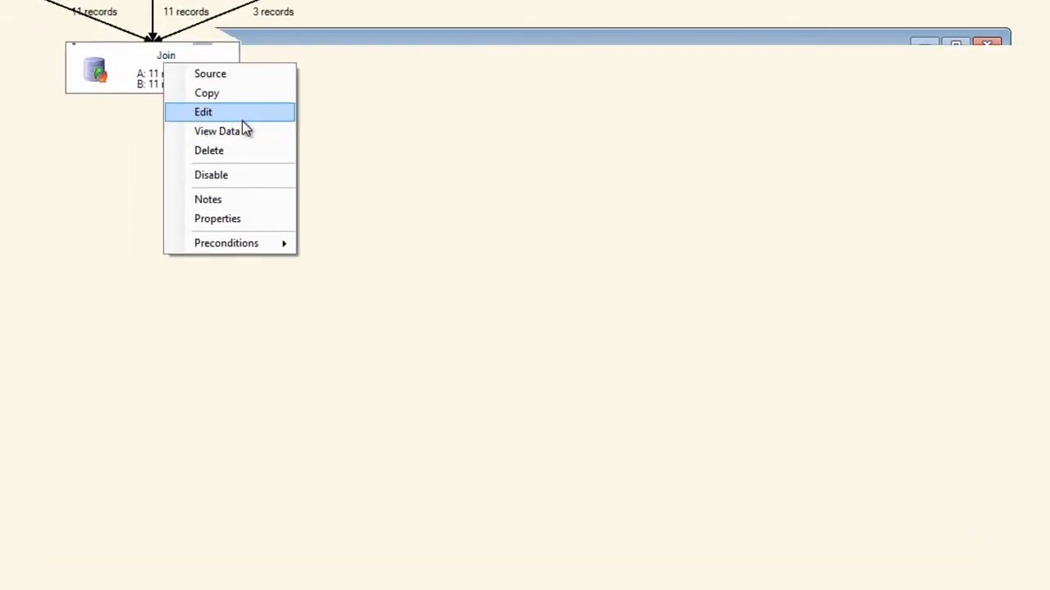
left_click(242, 121)
left_click(258, 149)
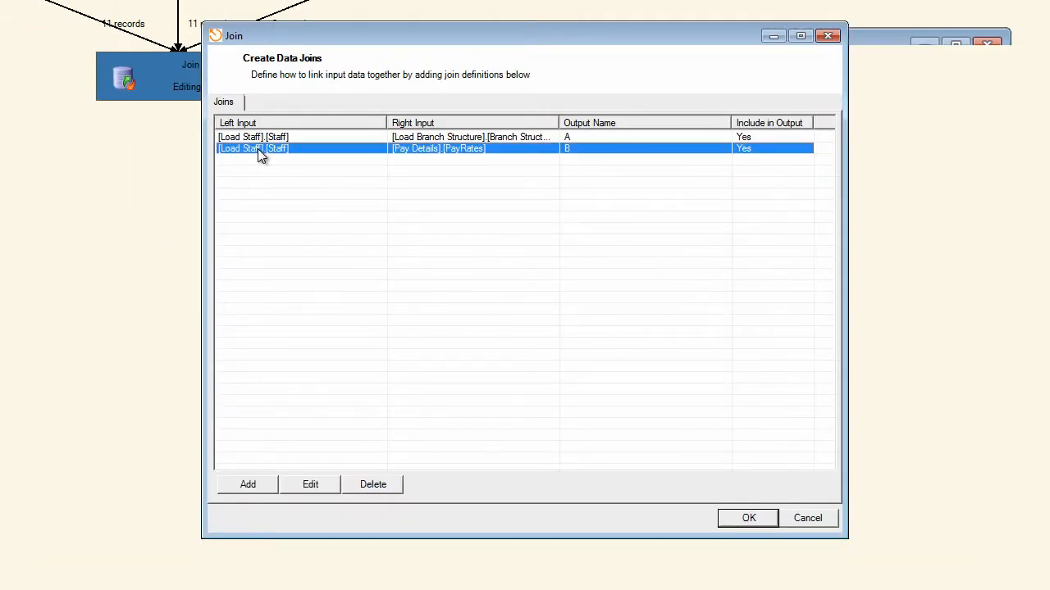
left_click(310, 489)
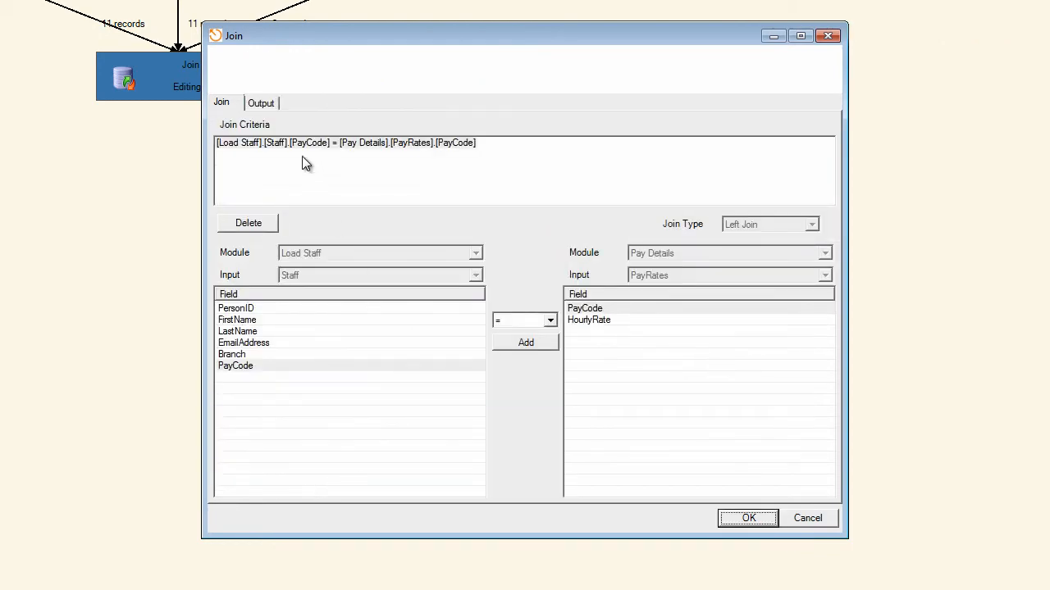
triple_click(276, 148)
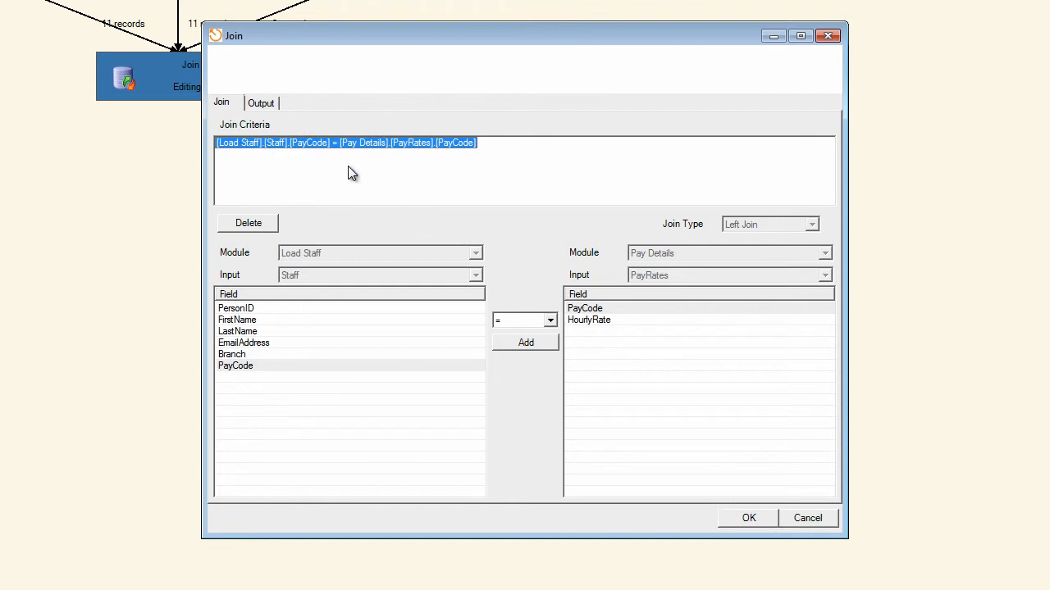
left_click(246, 224)
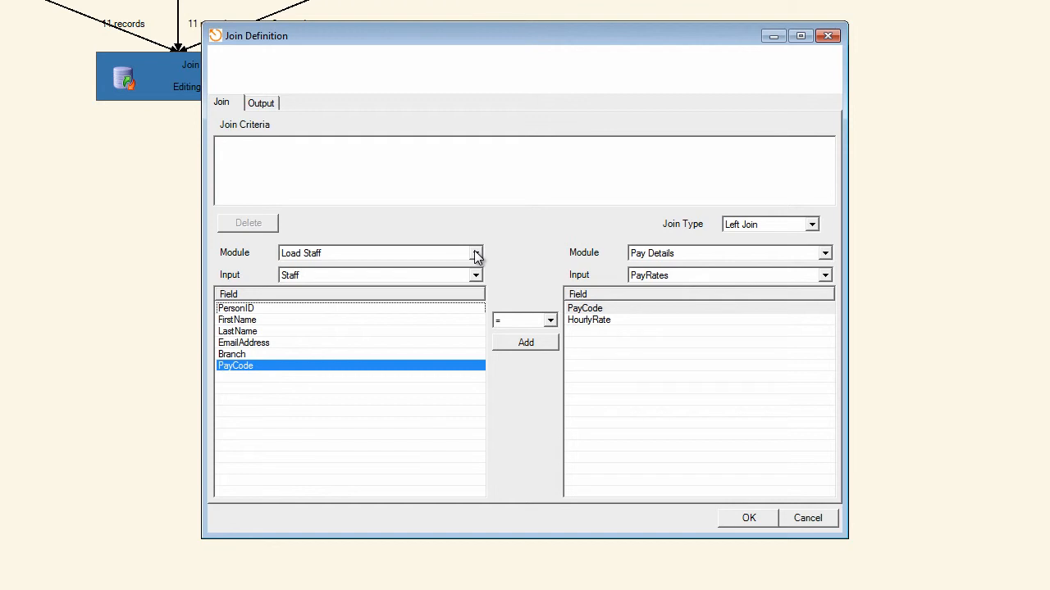
Set the left source to the Join module's output A and add a criterion matching its PayCode to PayRates PayCode.
left_click(476, 254)
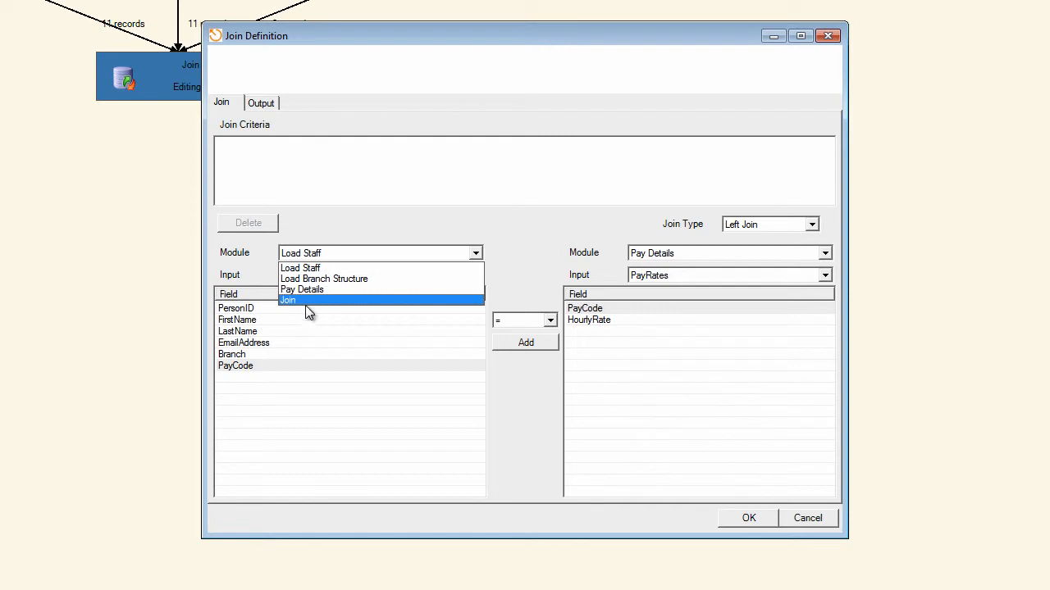
left_click(299, 301)
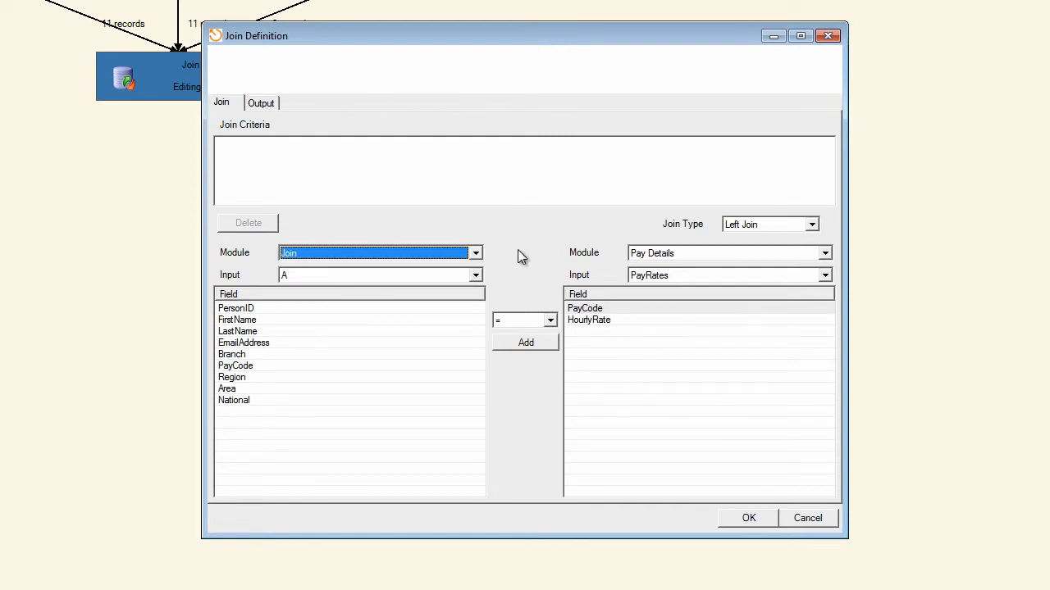
left_click(476, 276)
left_click(475, 276)
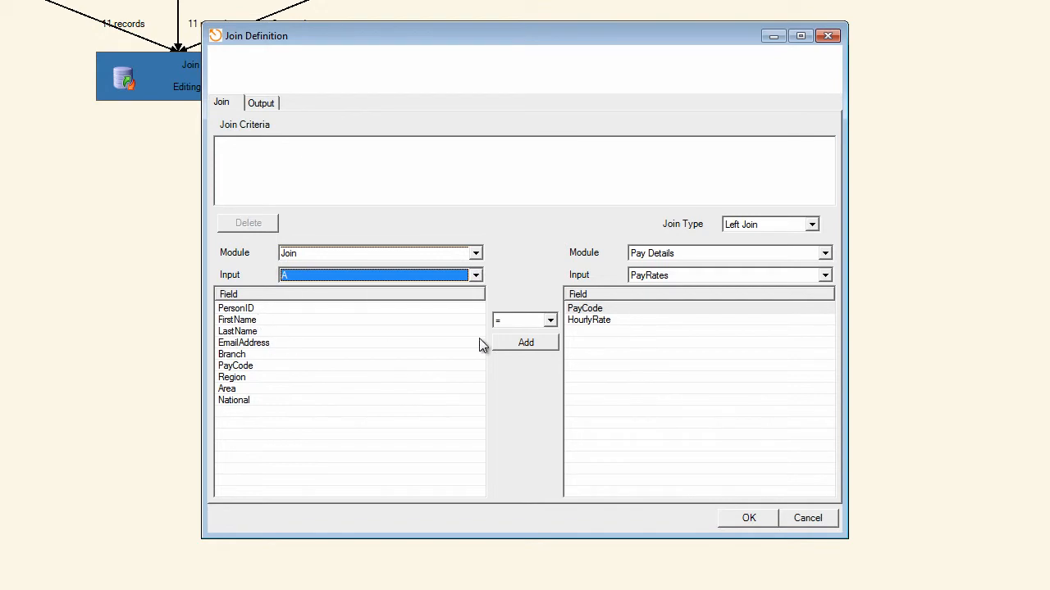
left_click(235, 356)
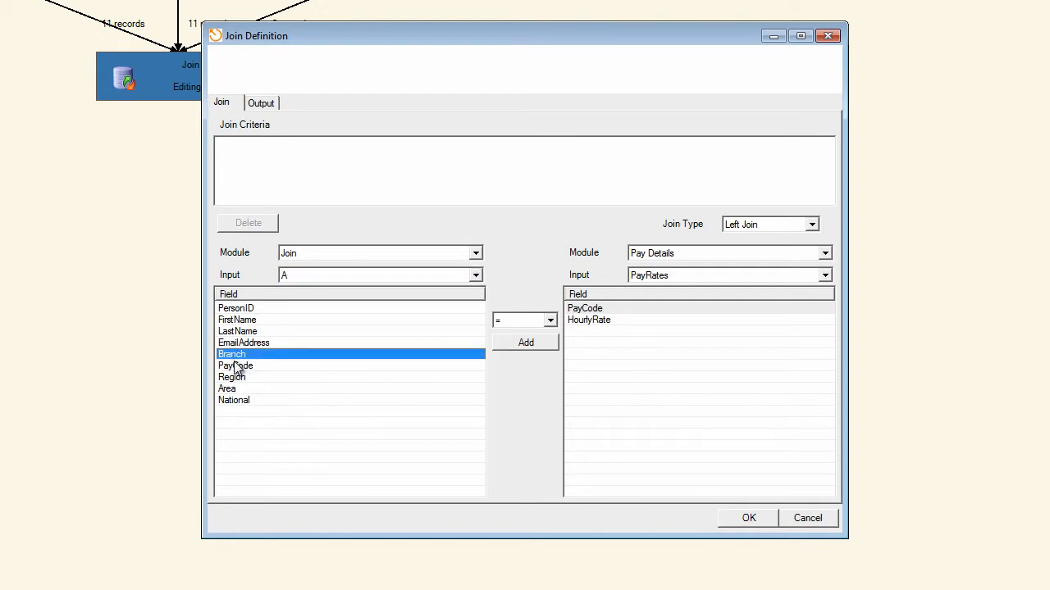
left_click(237, 366)
left_click(536, 342)
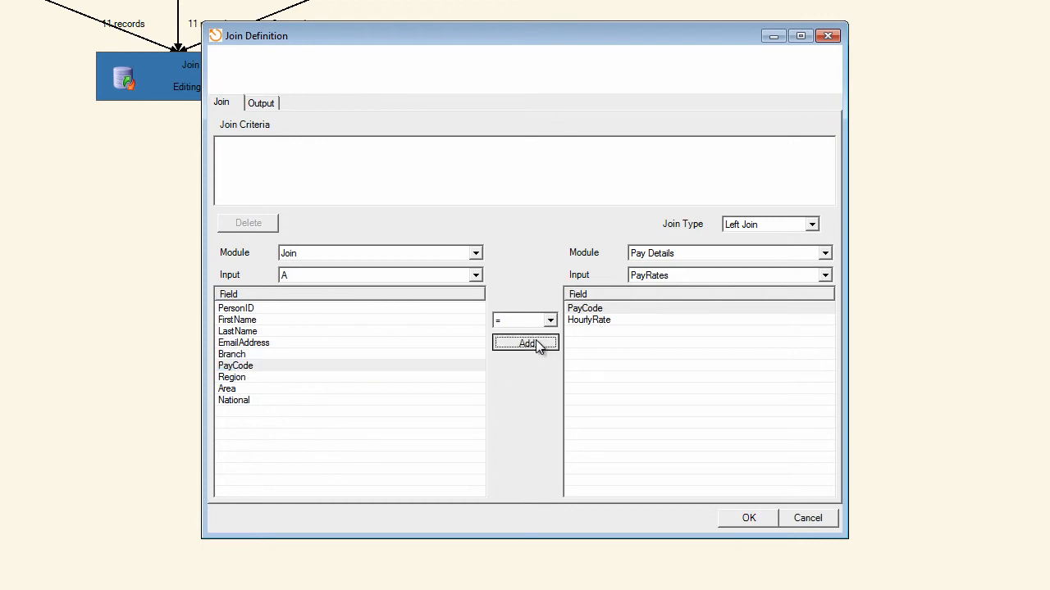
Include all fields of A, from PersonID to National, in output B, check the PayRates fields, and save the definition and Join module.
left_click(268, 105)
left_click(253, 235)
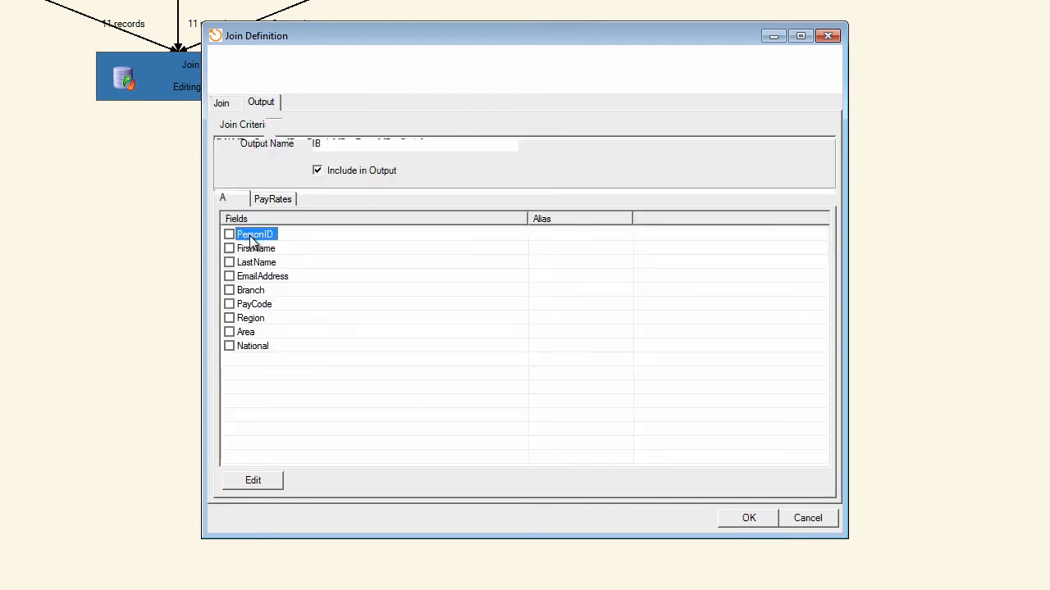
key("space")
key("Down")
key("space")
key("Down")
key("space")
key("Down")
key("space")
key("Down")
key("space")
key("Down")
key("space")
key("Down")
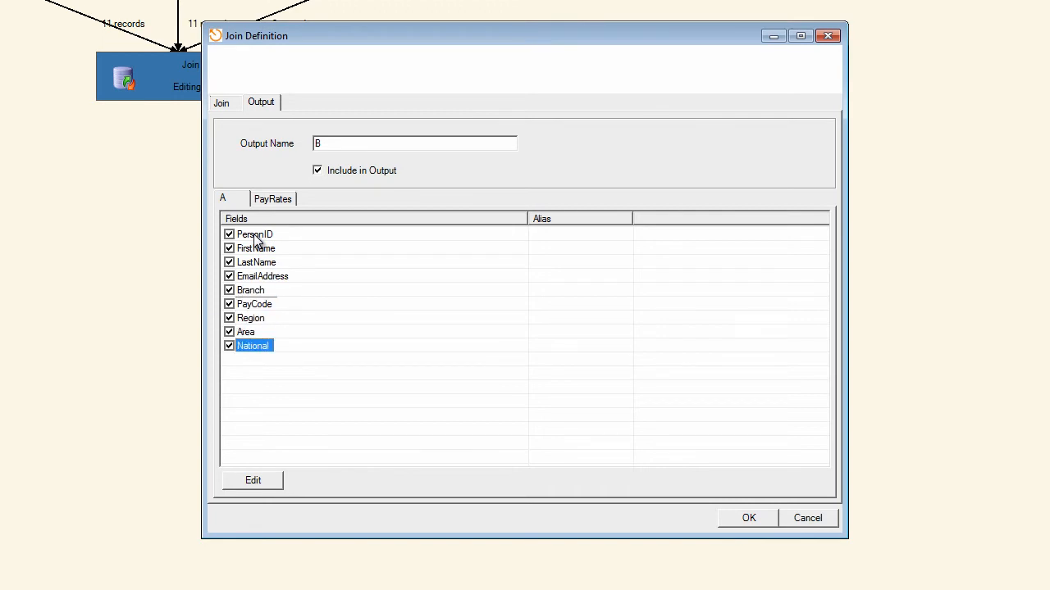
left_click(270, 199)
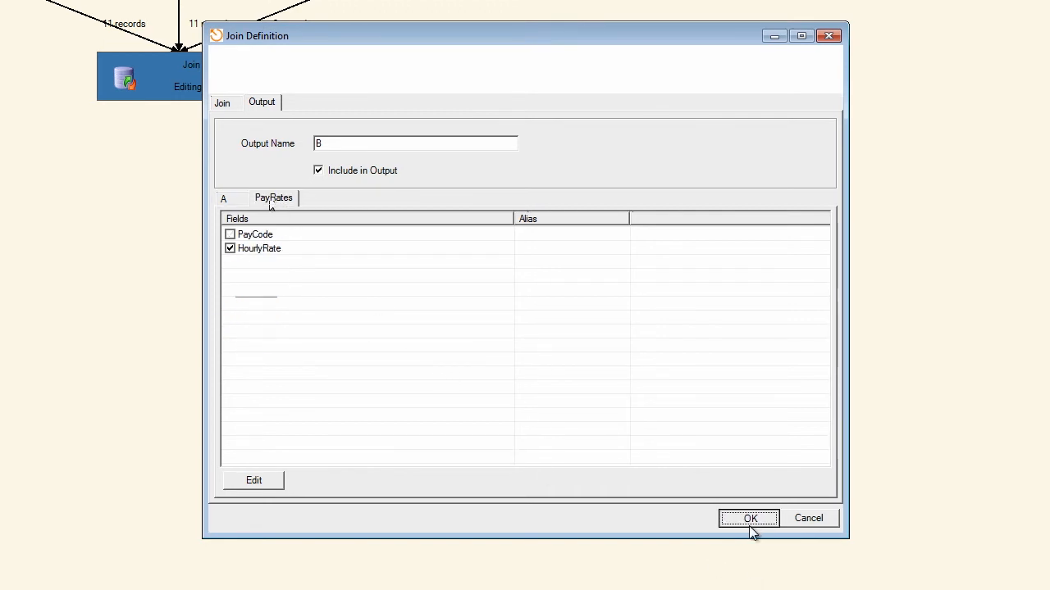
left_click(746, 519)
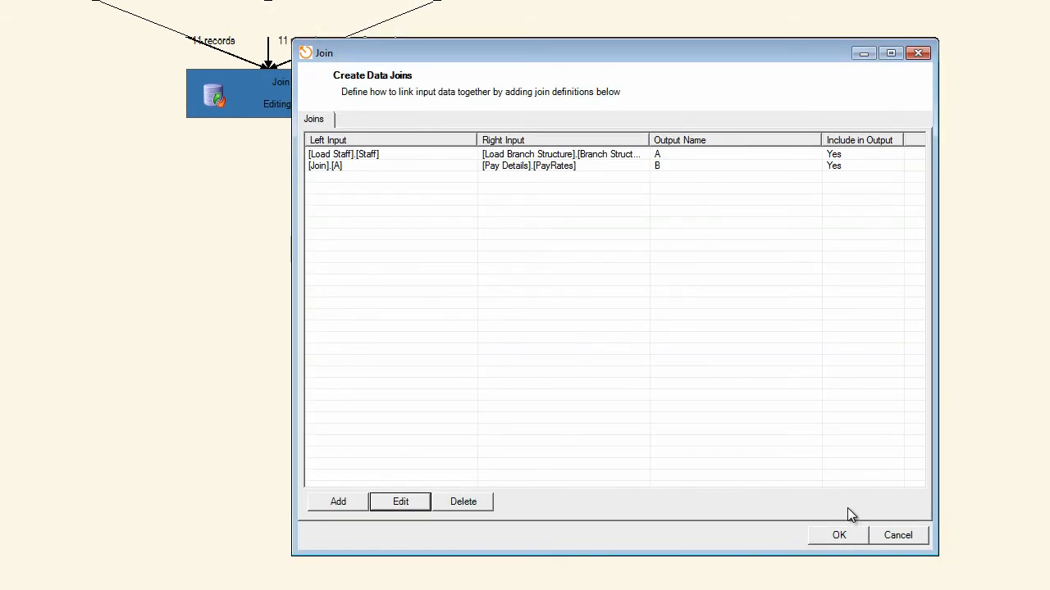
left_click(836, 534)
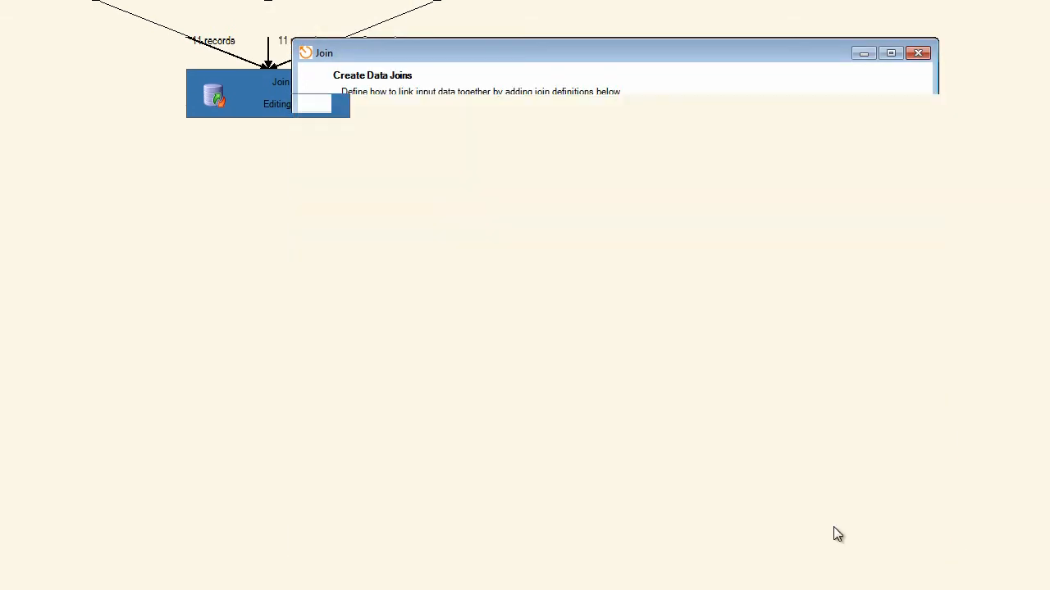
View the Join module's data in an enlarged viewer, compare outputs A and B, and close the viewer.
right_click(283, 102)
left_click(331, 164)
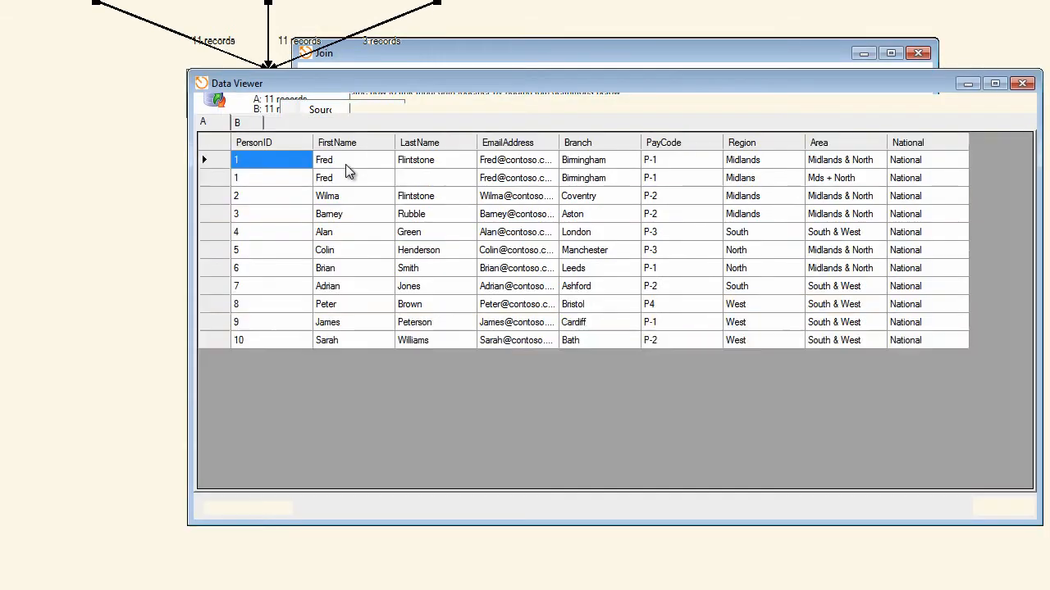
left_click(250, 121)
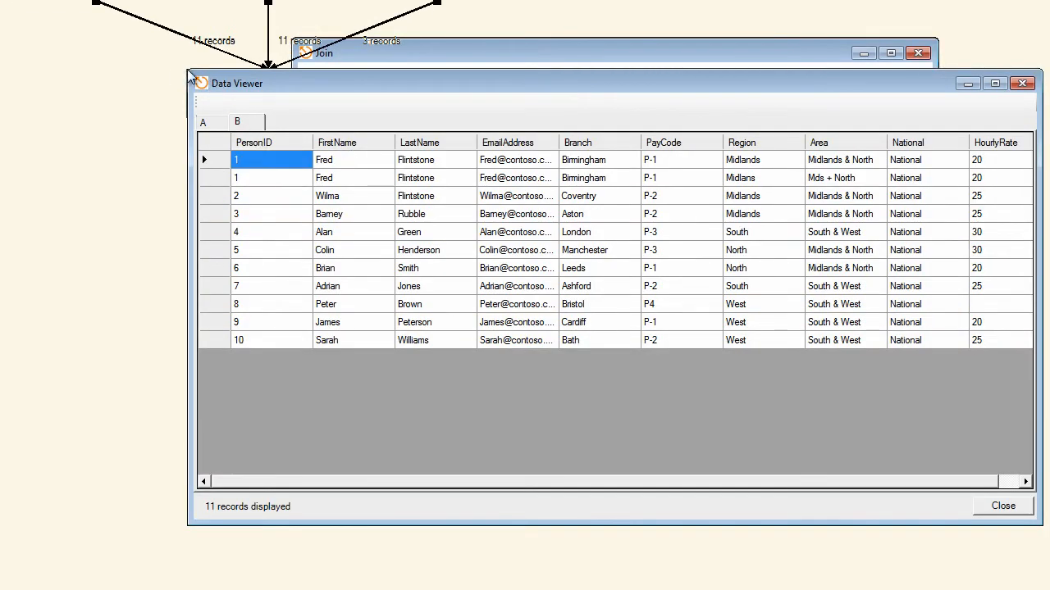
left_click_drag(187, 70, 2, 2)
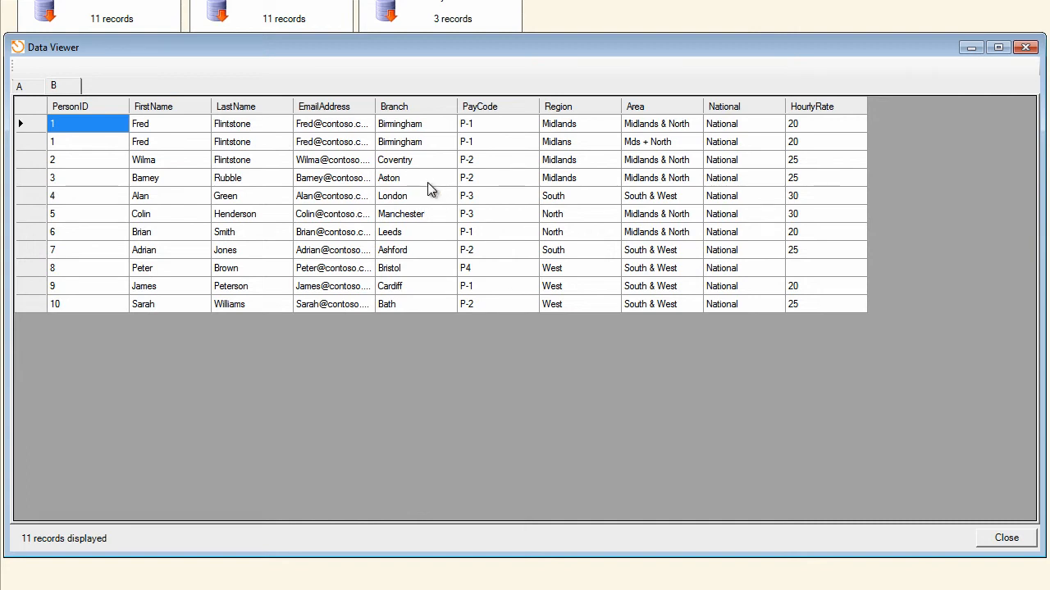
left_click(37, 88)
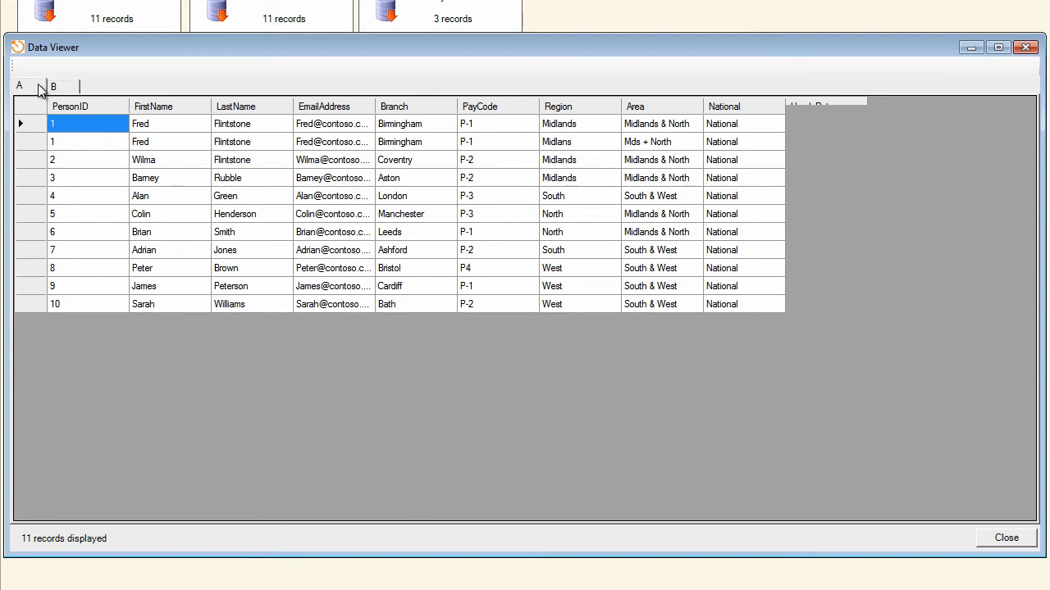
left_click(31, 89)
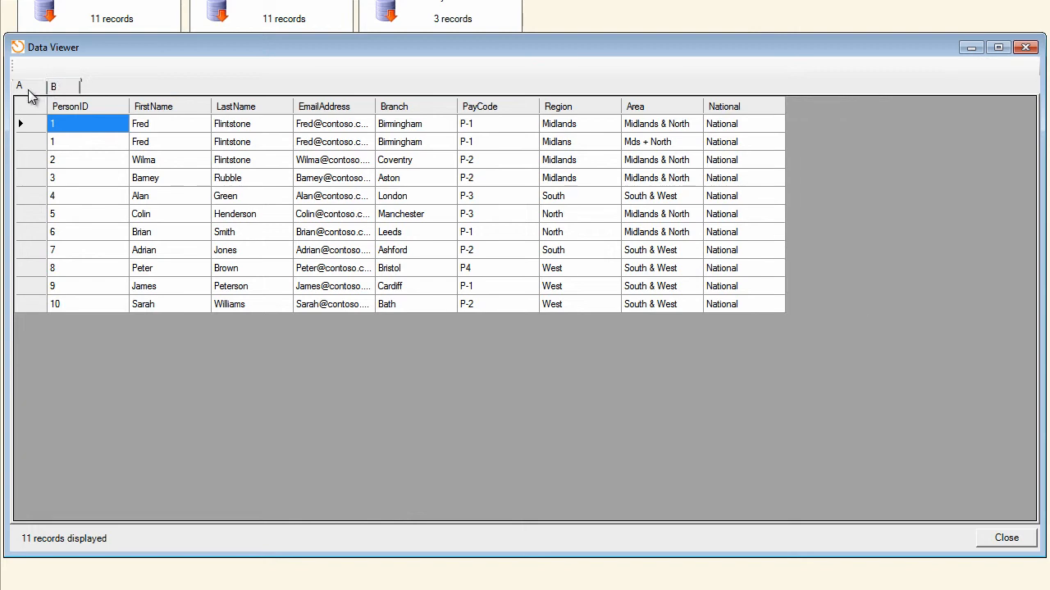
left_click(61, 88)
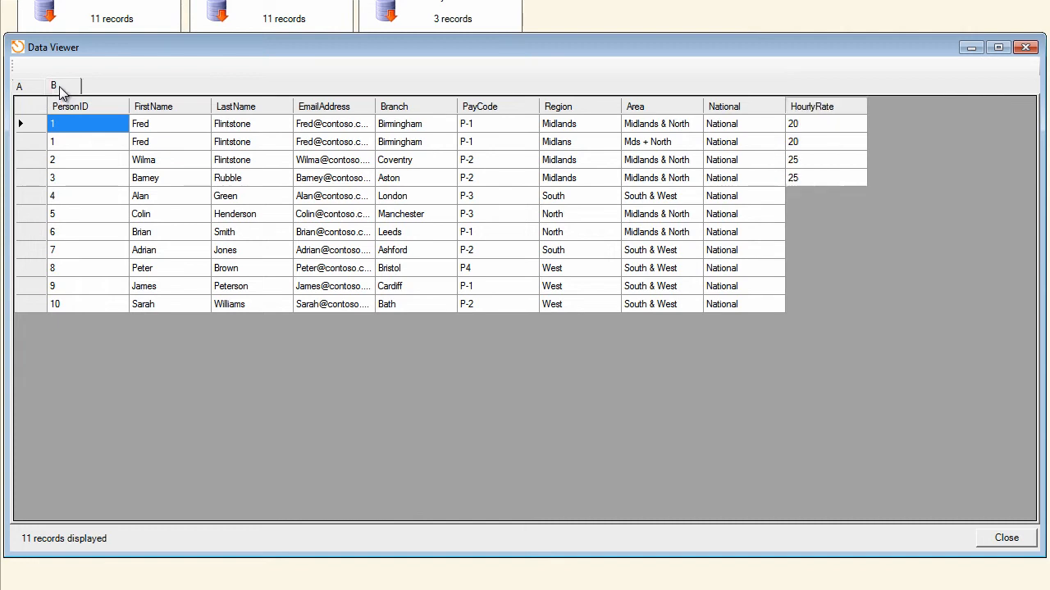
left_click(34, 90)
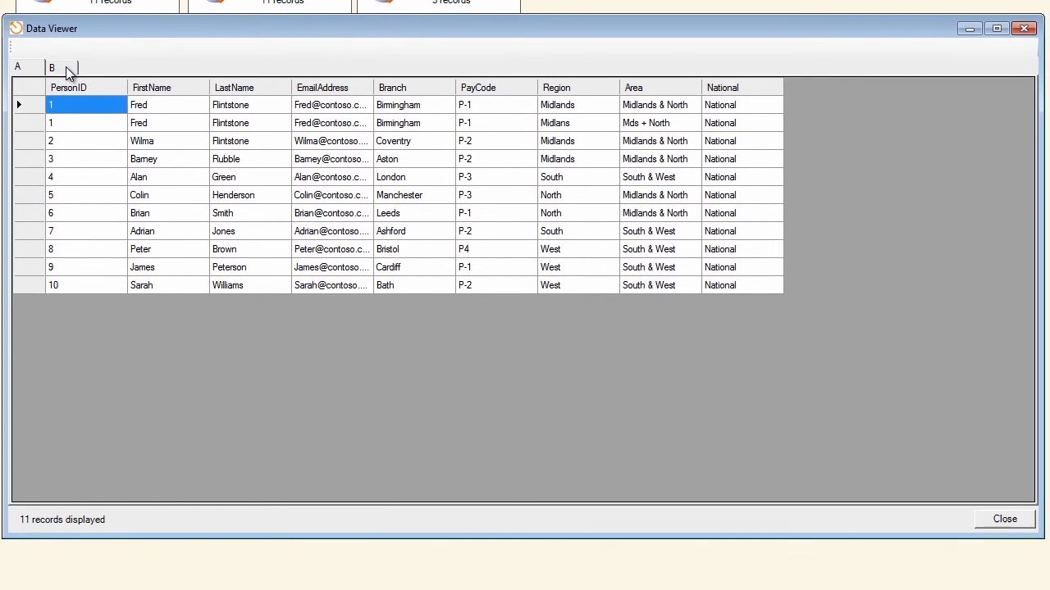
left_click(62, 67)
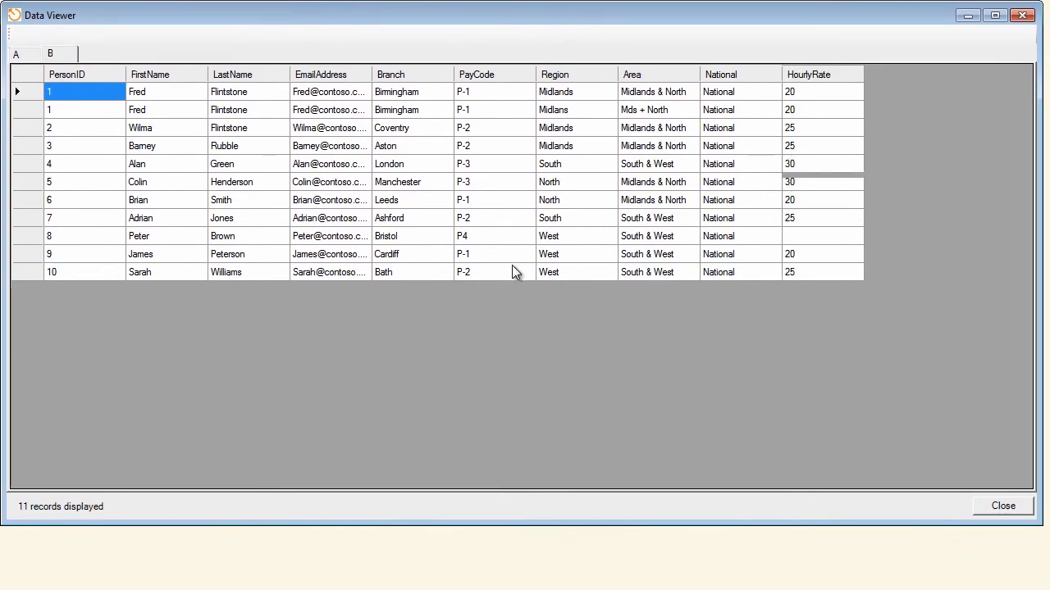
left_click(1003, 506)
Exclude output A from the Join module's output in its join definition, check the join criteria, and save the definition and module.
right_click(283, 82)
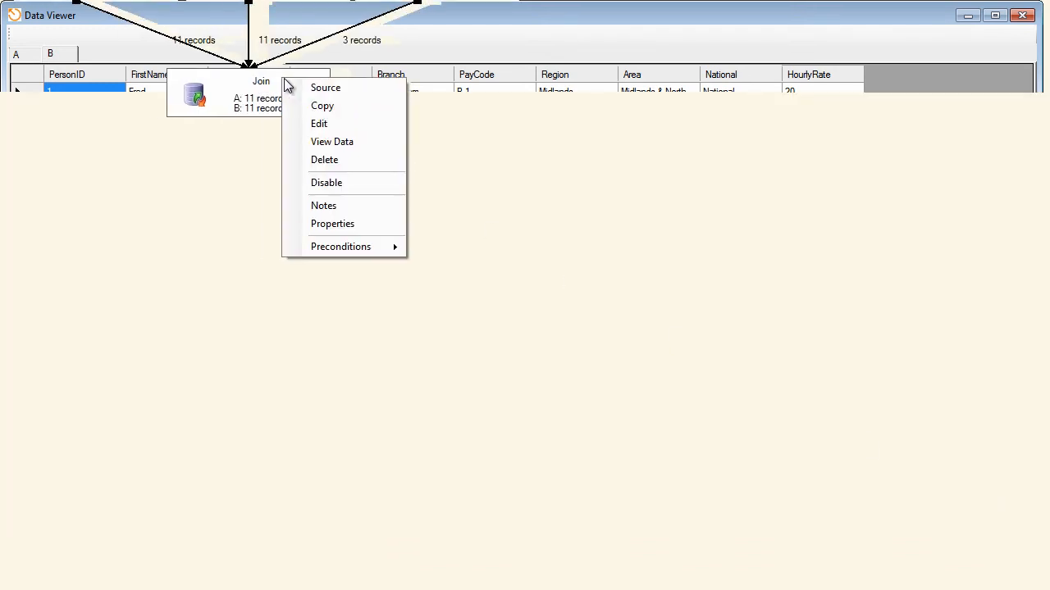
left_click(248, 123)
left_click(288, 154)
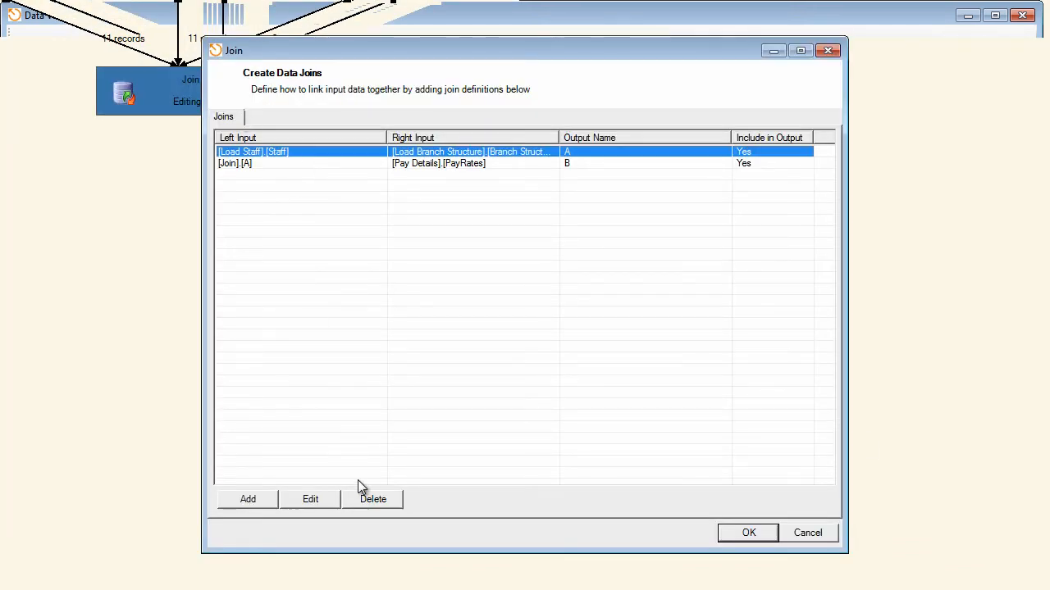
left_click(308, 500)
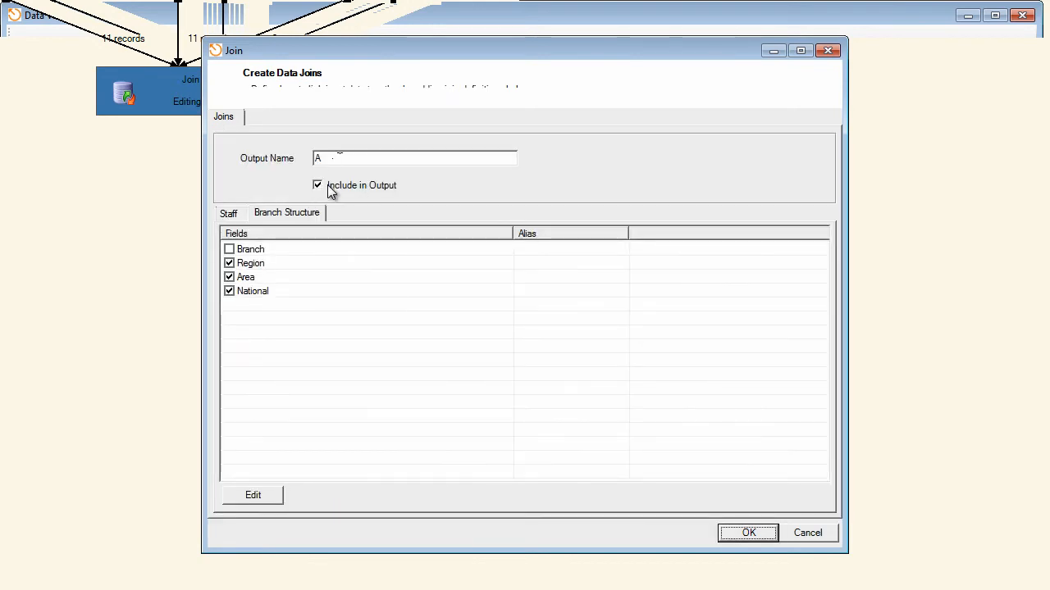
left_click(331, 187)
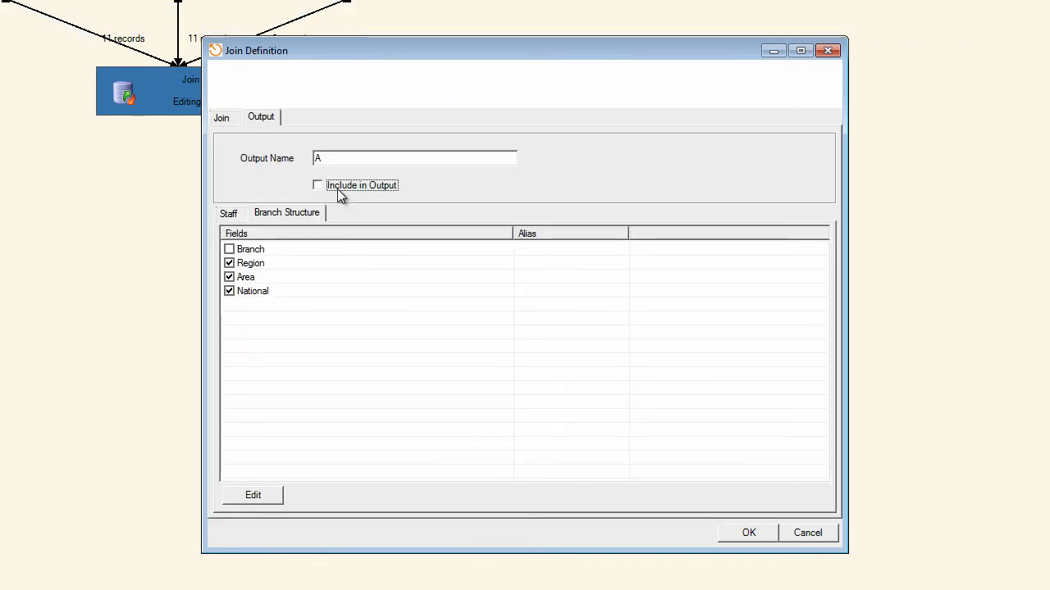
left_click(223, 119)
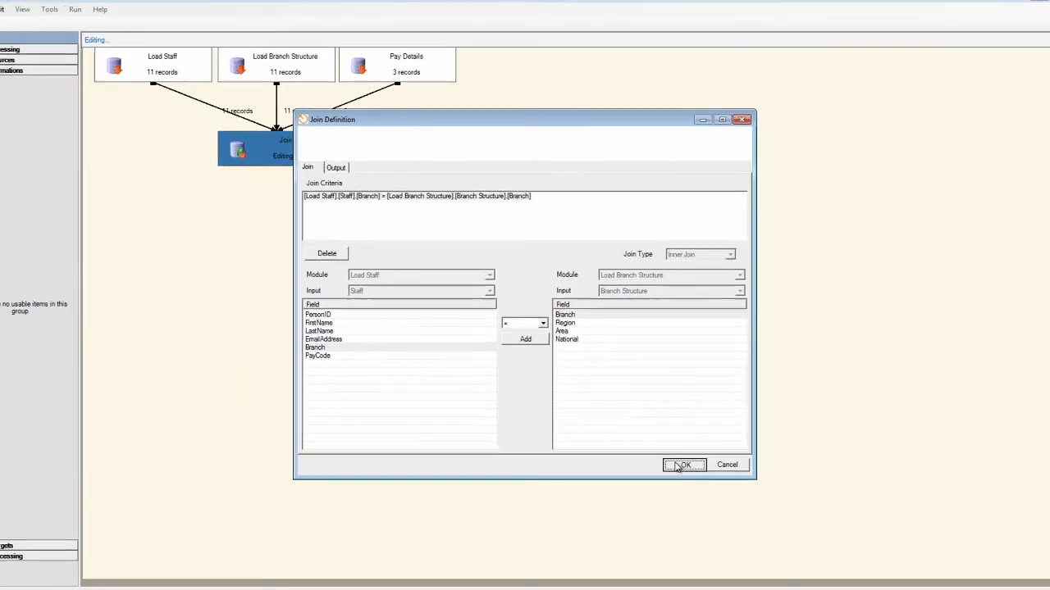
left_click(748, 532)
left_click(679, 459)
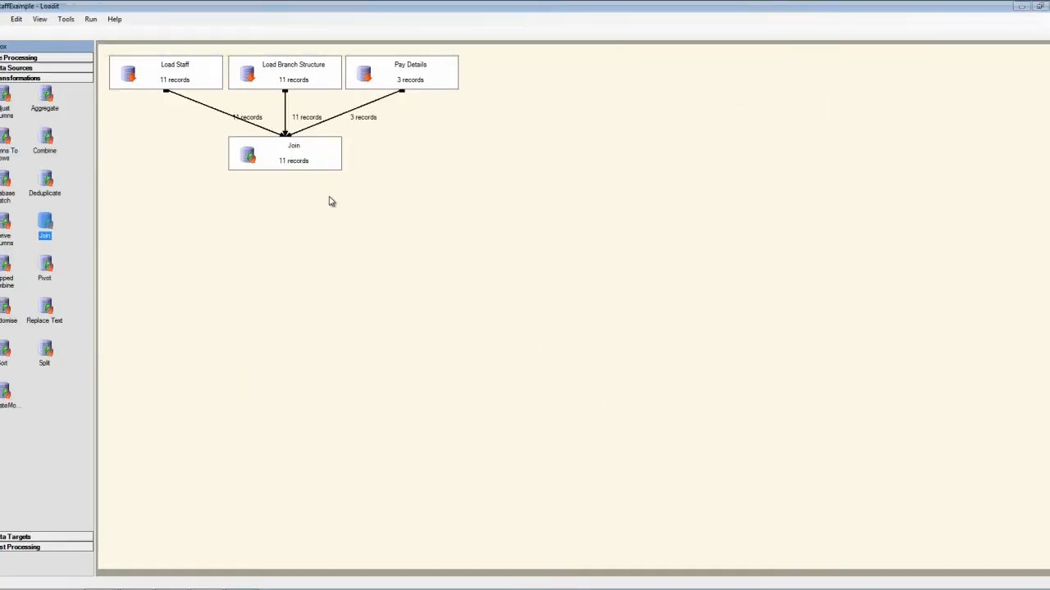
View the Join module's data to examine the remaining output B, and close the viewer.
right_click(311, 160)
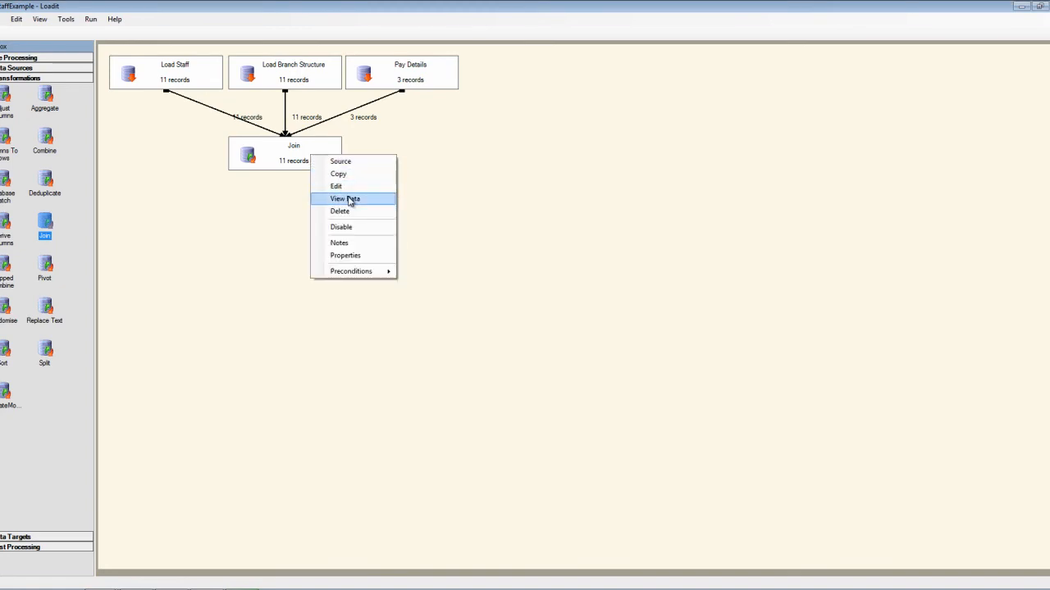
left_click(345, 199)
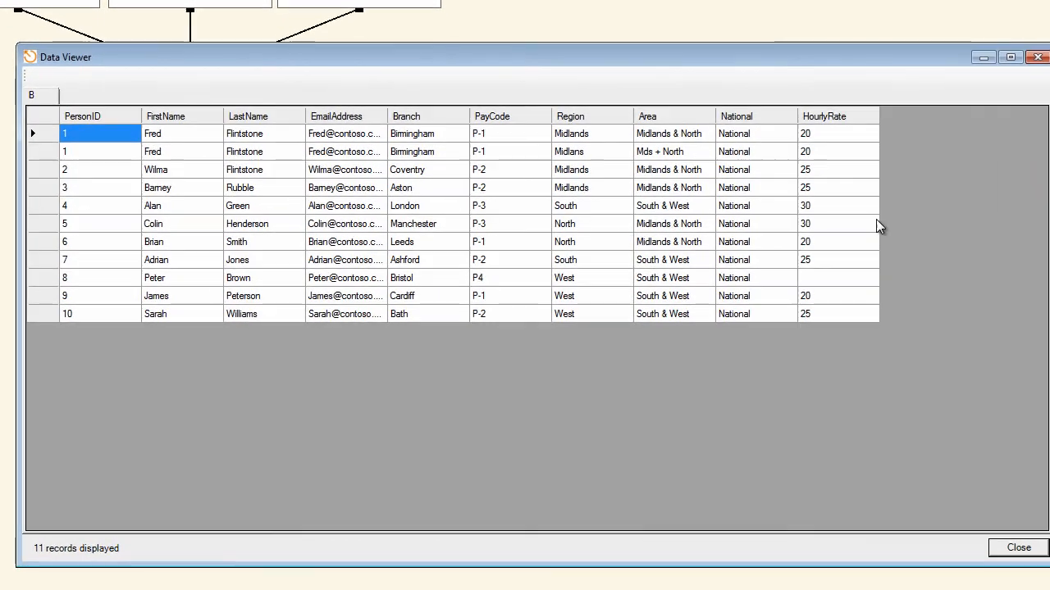
left_click(1018, 550)
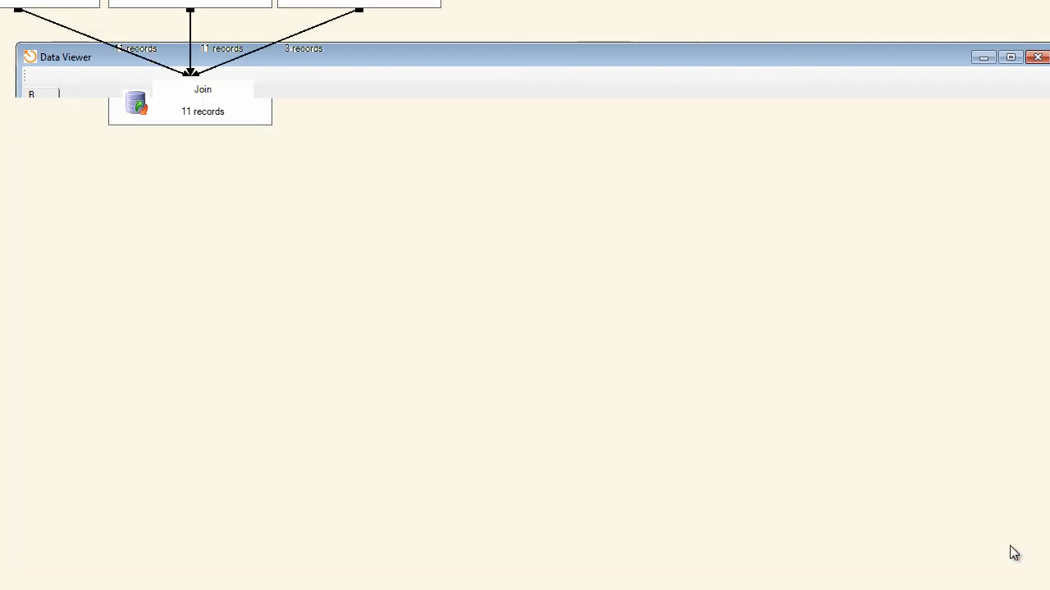